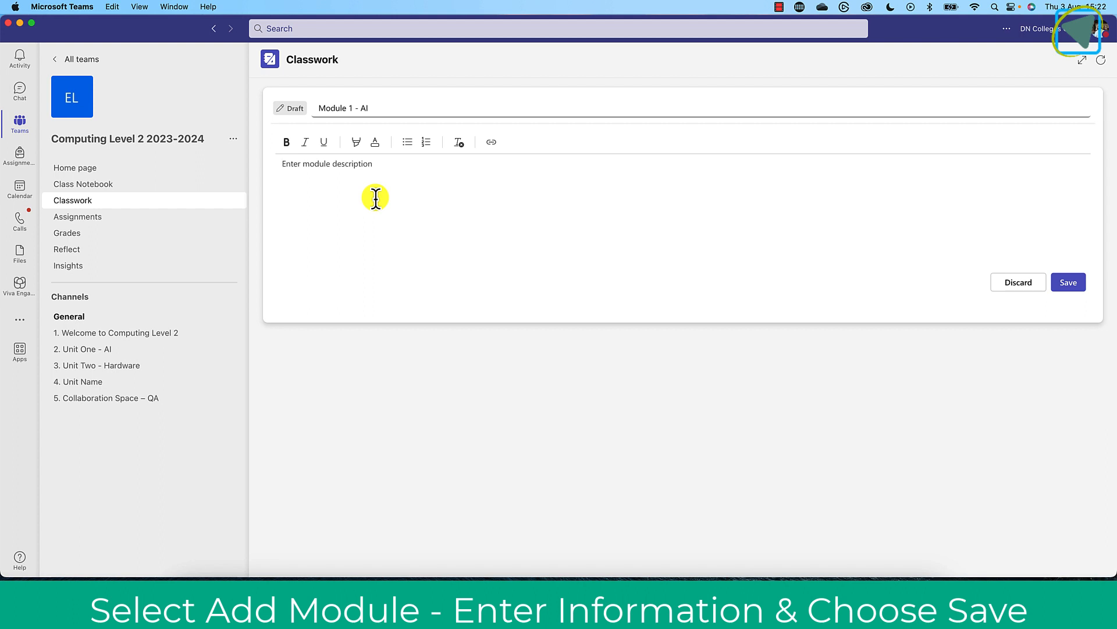
# Save the Module 1 - AI draft and add a second classwork module named Module 2 - Hardware.
pyautogui.click(1065, 282)
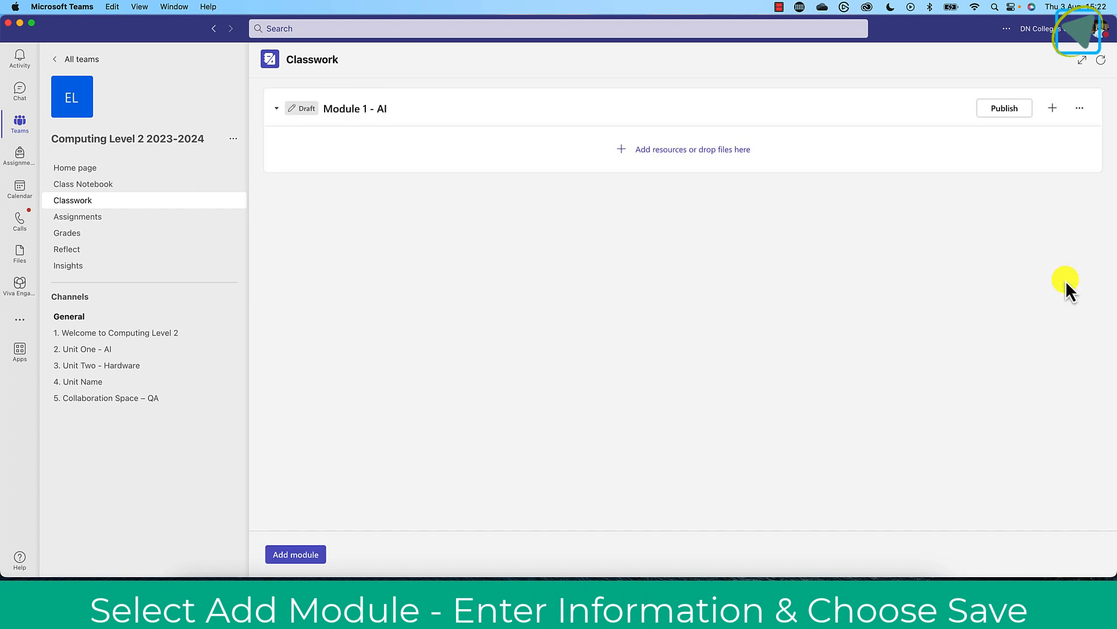
pyautogui.click(297, 554)
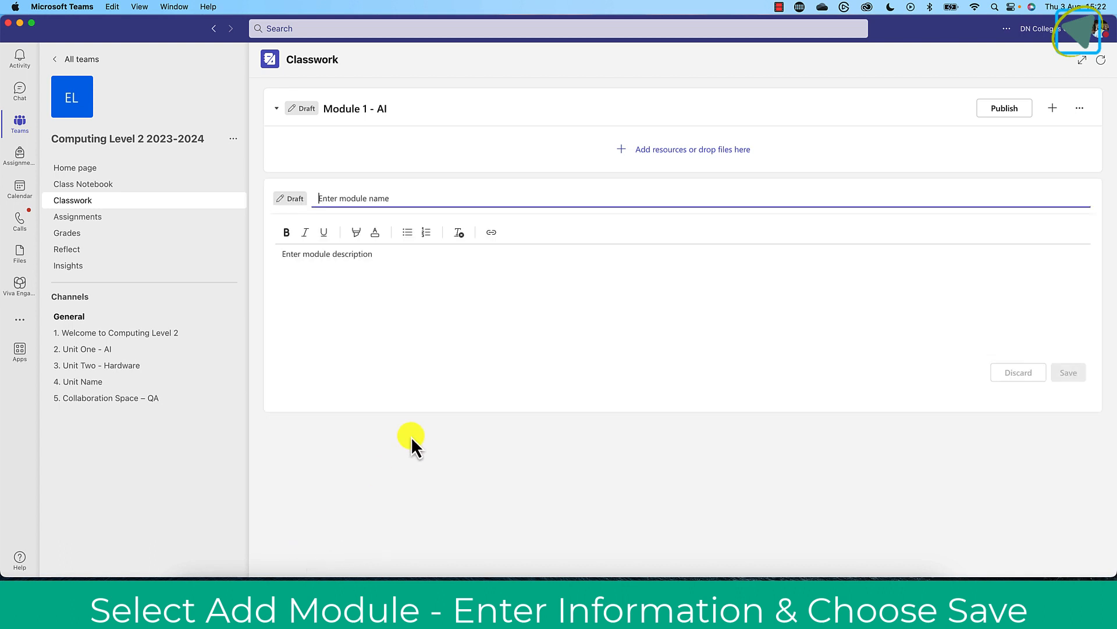
pyautogui.write('Module 2 - Hardware')
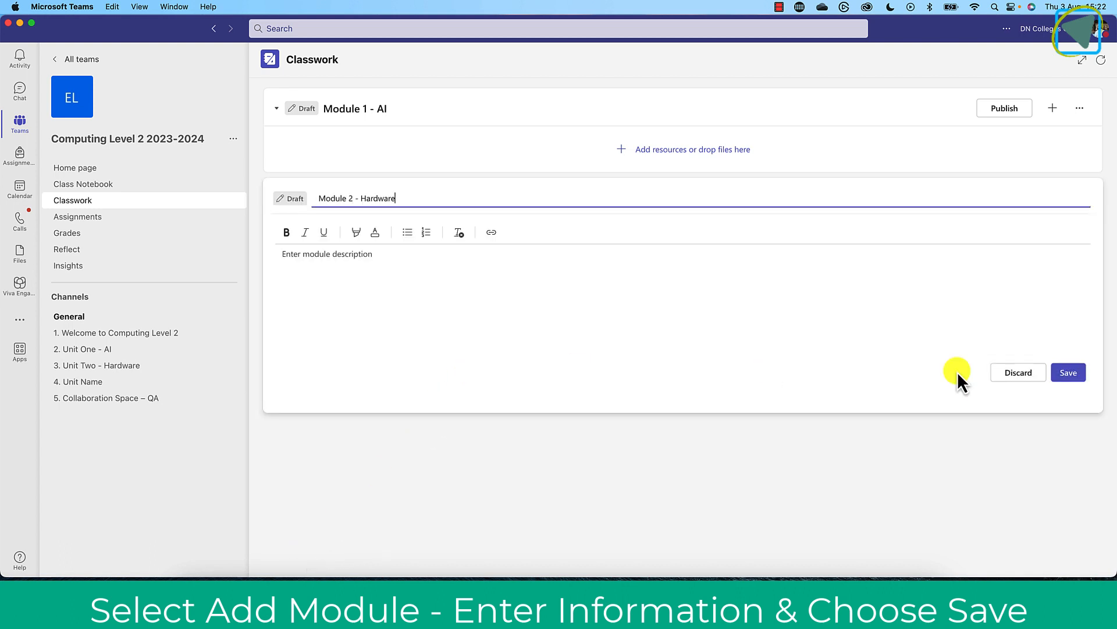
pyautogui.click(1063, 371)
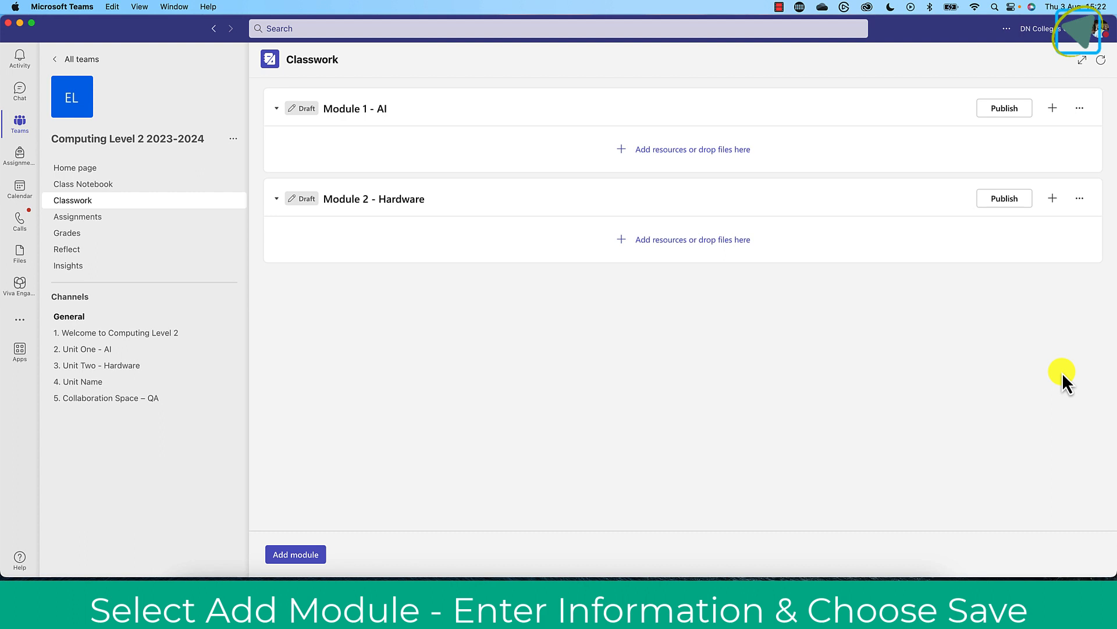
# Collapse the Module 2 - Hardware and Module 1 - AI sections and expand them again.
pyautogui.click(277, 199)
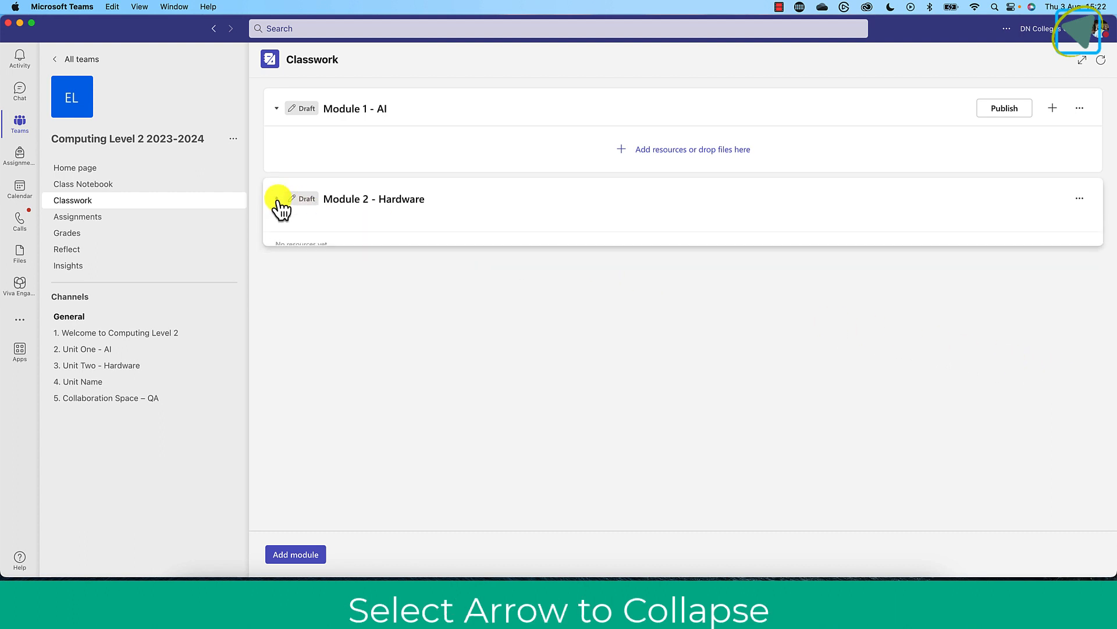
pyautogui.click(277, 108)
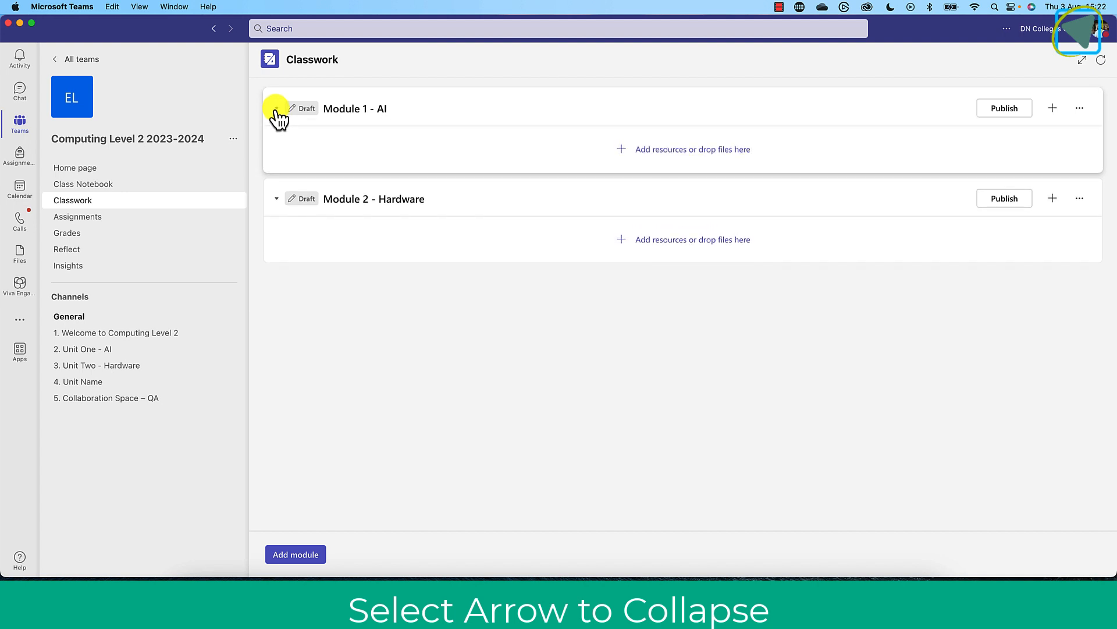
pyautogui.click(678, 155)
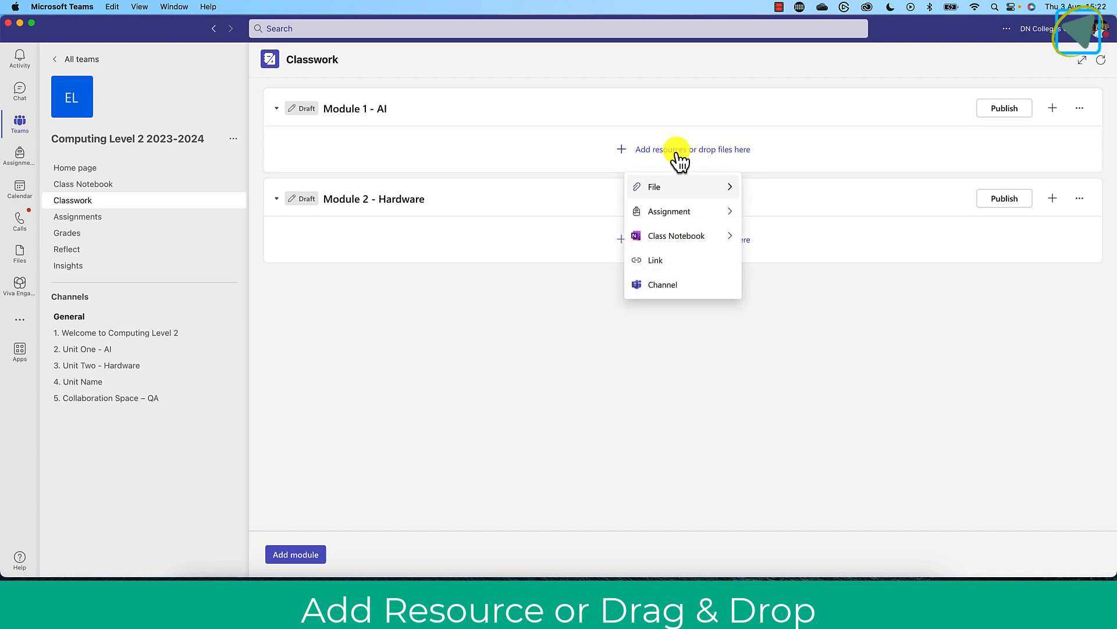
pyautogui.moveTo(677, 187)
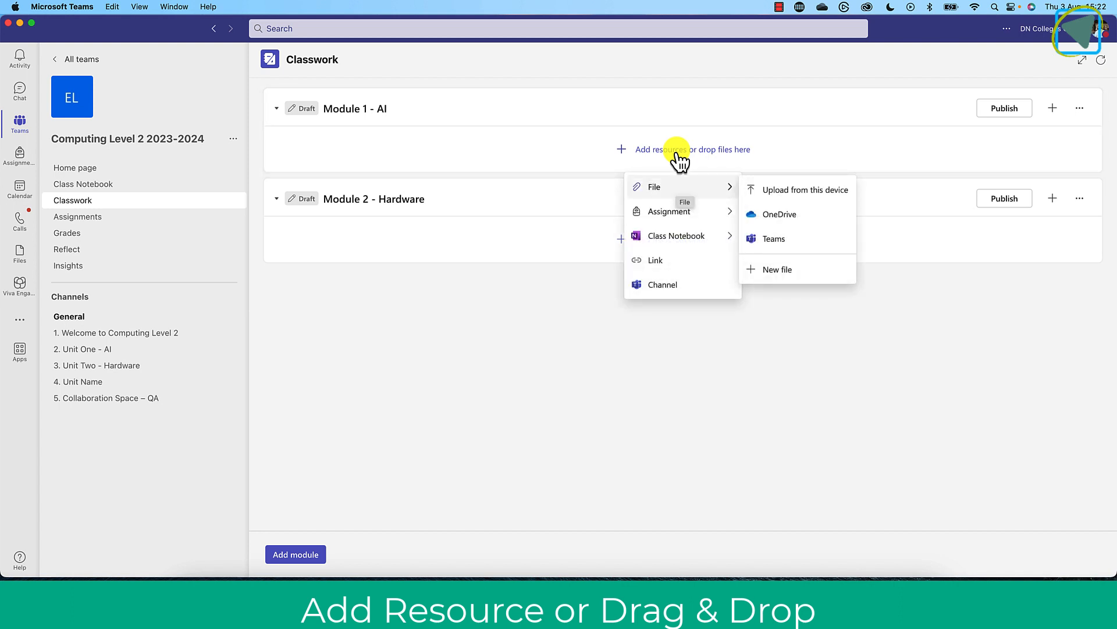
pyautogui.click(546, 315)
# Switch to Finder, add AI.pptx and AI Guidance.docx from the Sampe Files folder to Module 1 - AI, and return to Teams.
pyautogui.press('super+Tab')
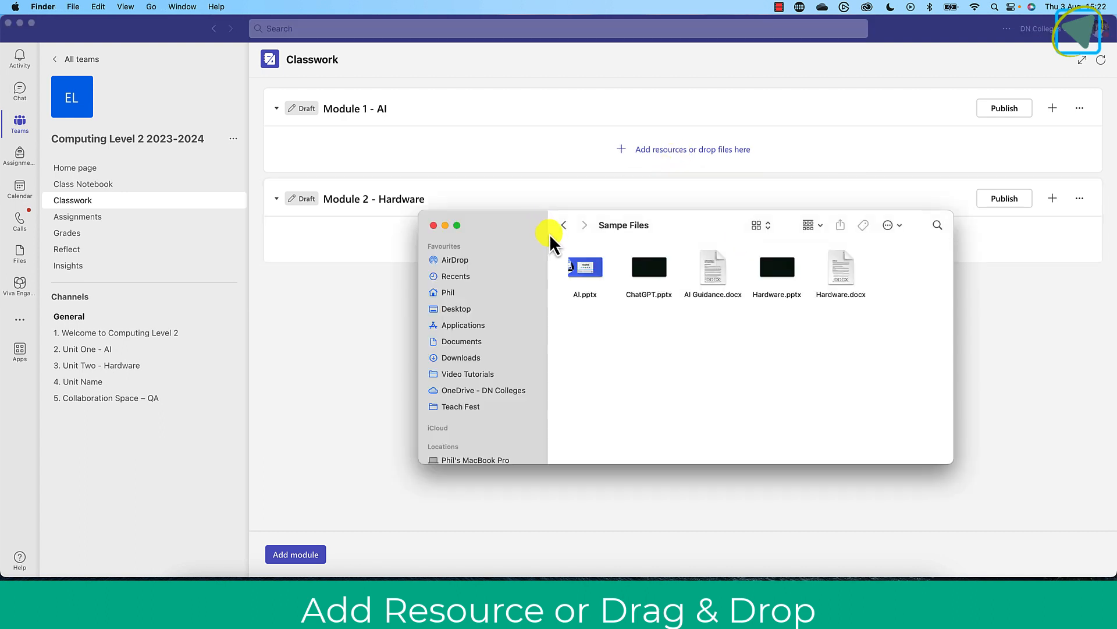
pyautogui.moveTo(582, 271); pyautogui.dragTo(527, 153)
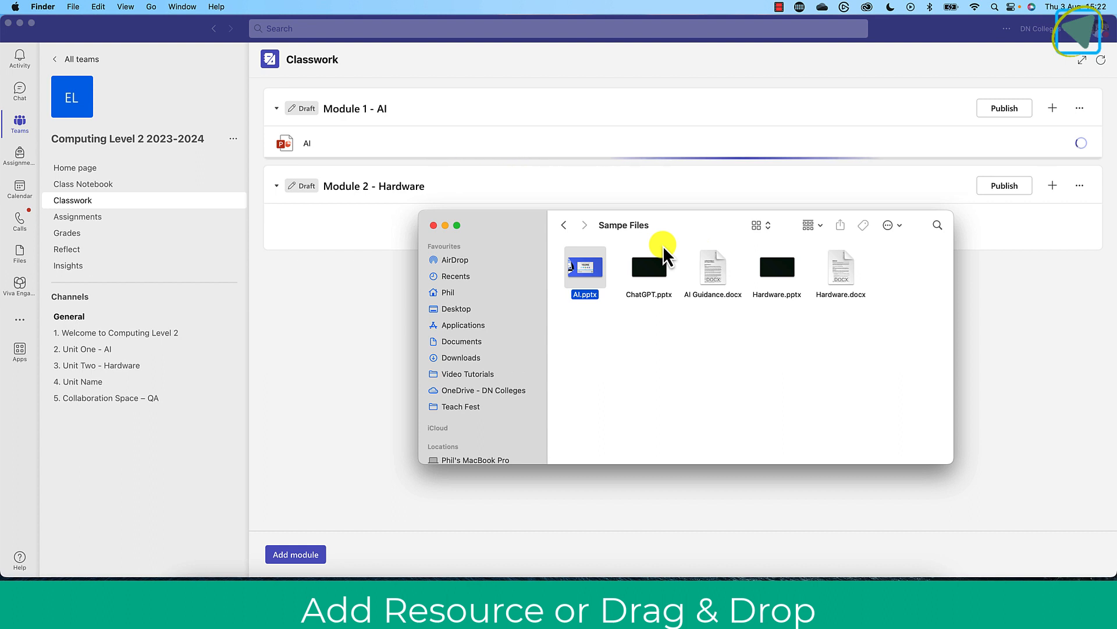
pyautogui.click(716, 274)
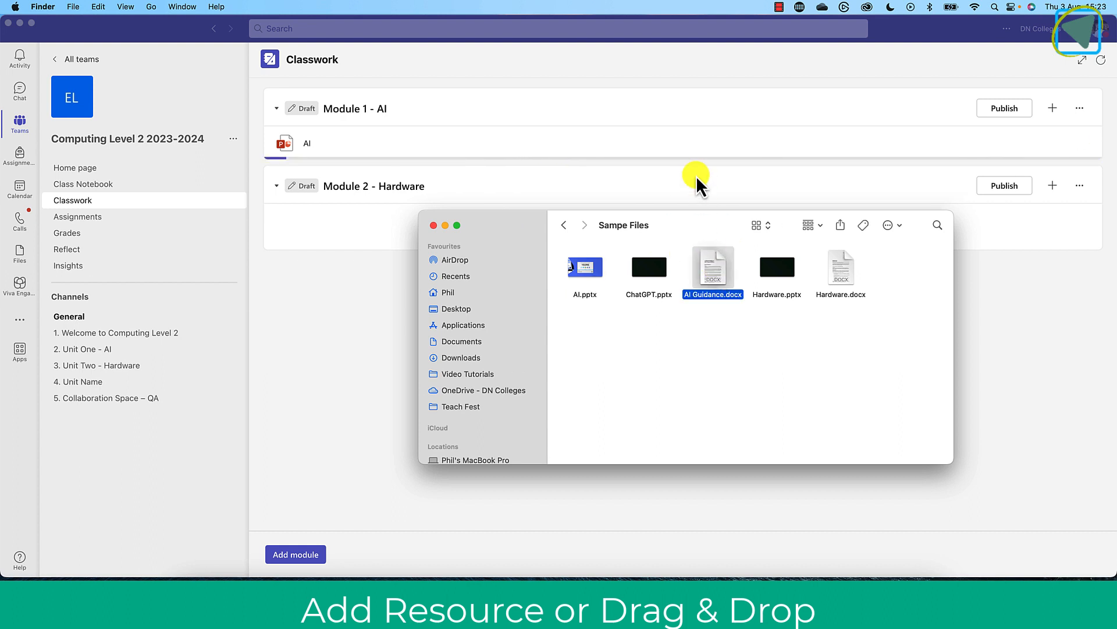
pyautogui.moveTo(697, 178)
pyautogui.mouseDown()
pyautogui.moveTo(690, 154)
pyautogui.moveTo(701, 163)
pyautogui.mouseUp()
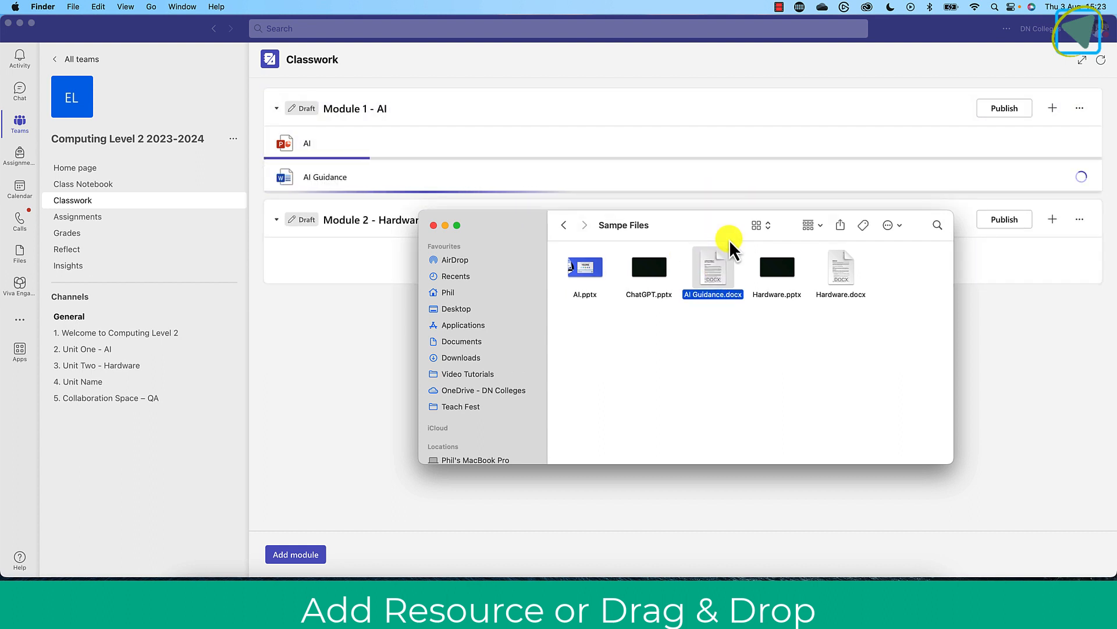
pyautogui.click(370, 306)
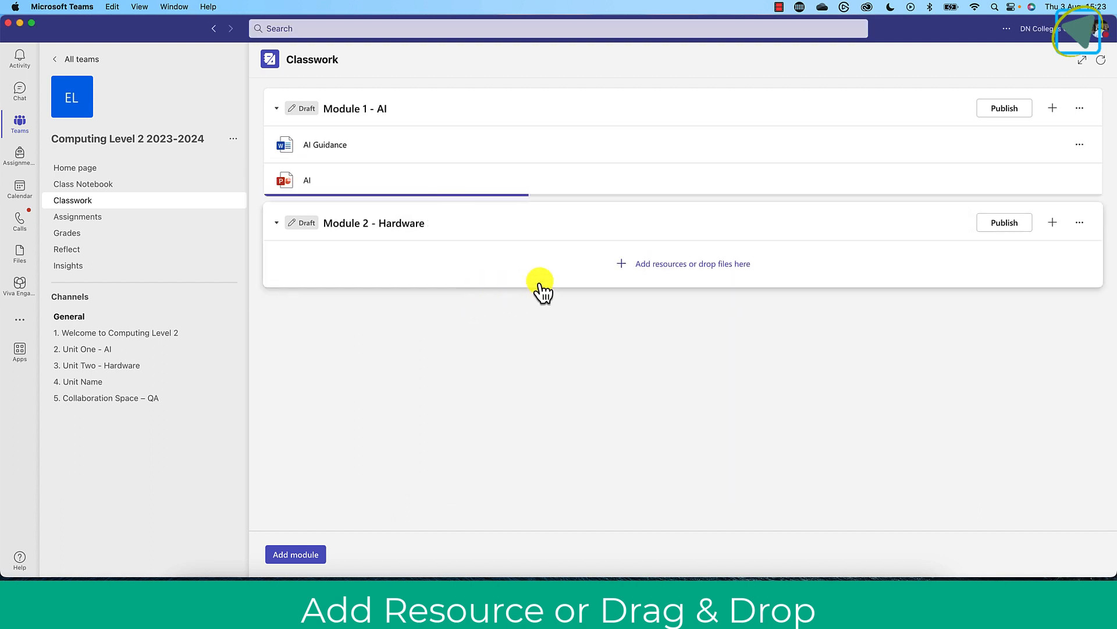
# Attach AI Guidance.docx from OneDrive as a resource of Module 2 - Hardware.
pyautogui.click(666, 264)
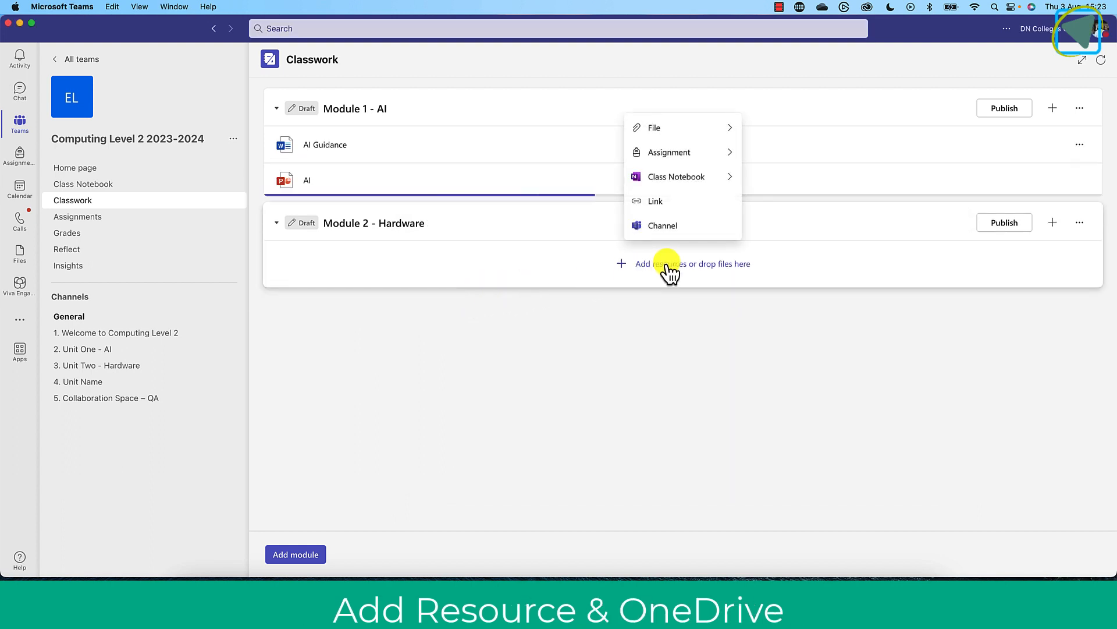
pyautogui.moveTo(711, 137)
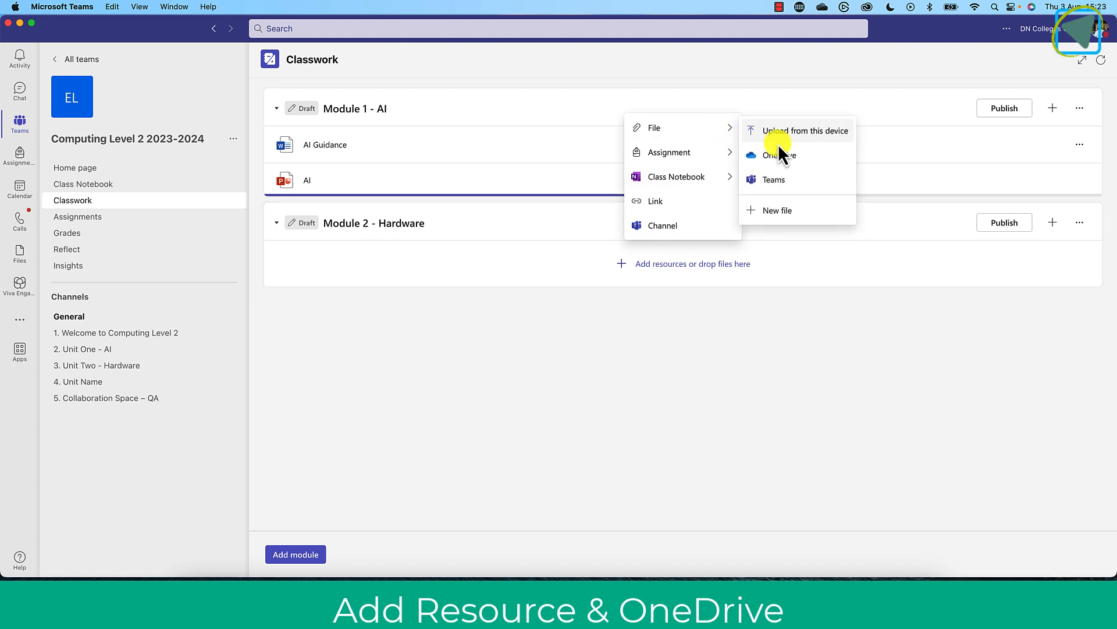
pyautogui.click(822, 163)
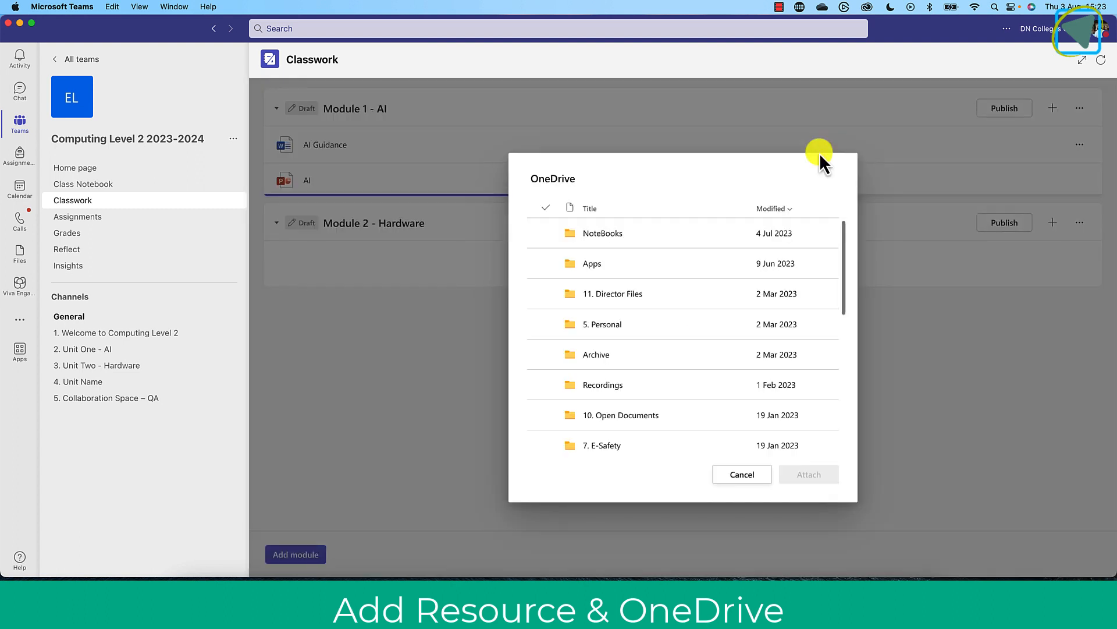
pyautogui.scroll(-5, 766, 247)
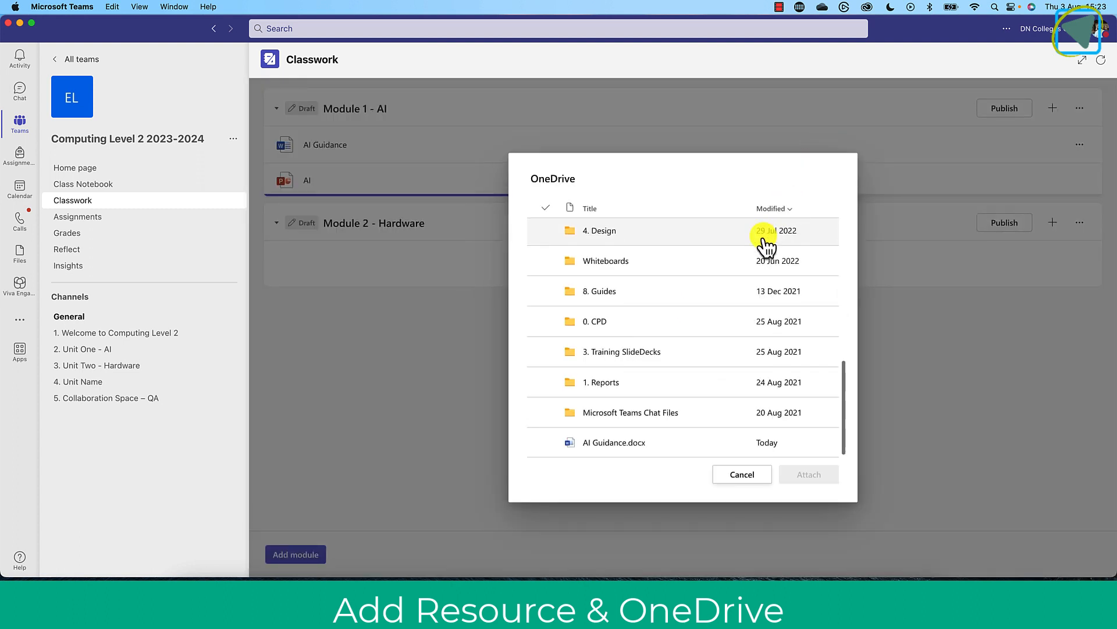
pyautogui.click(616, 452)
pyautogui.click(823, 474)
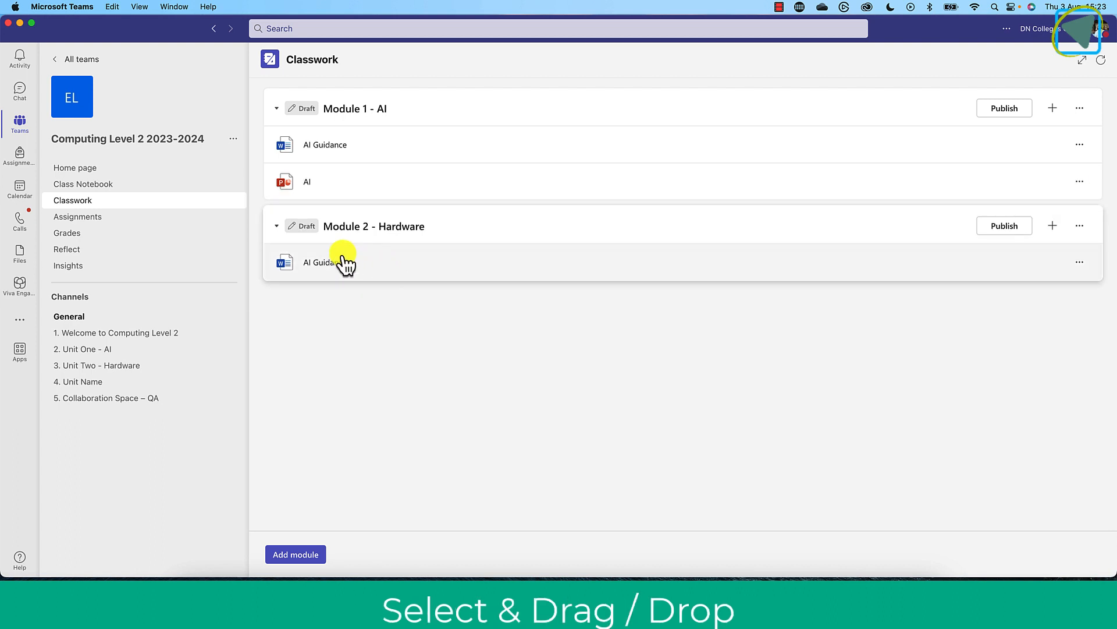
# Move AI Guidance from Module 2 - Hardware into Module 1 - AI and place the AI presentation between the two AI Guidance documents.
pyautogui.moveTo(345, 264); pyautogui.dragTo(373, 148)
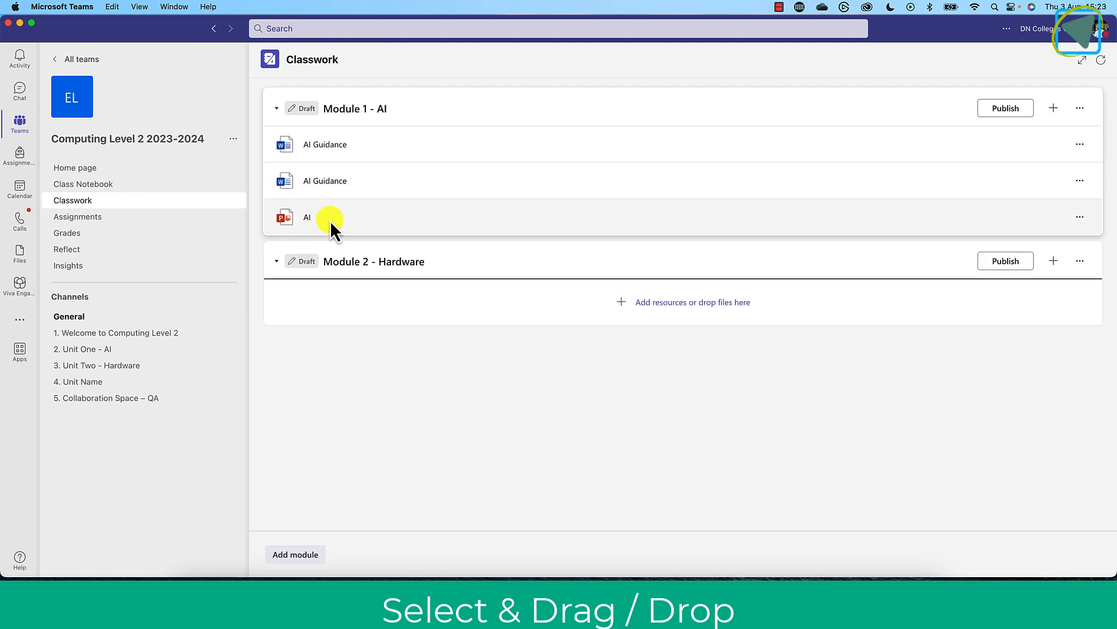
pyautogui.click(330, 221)
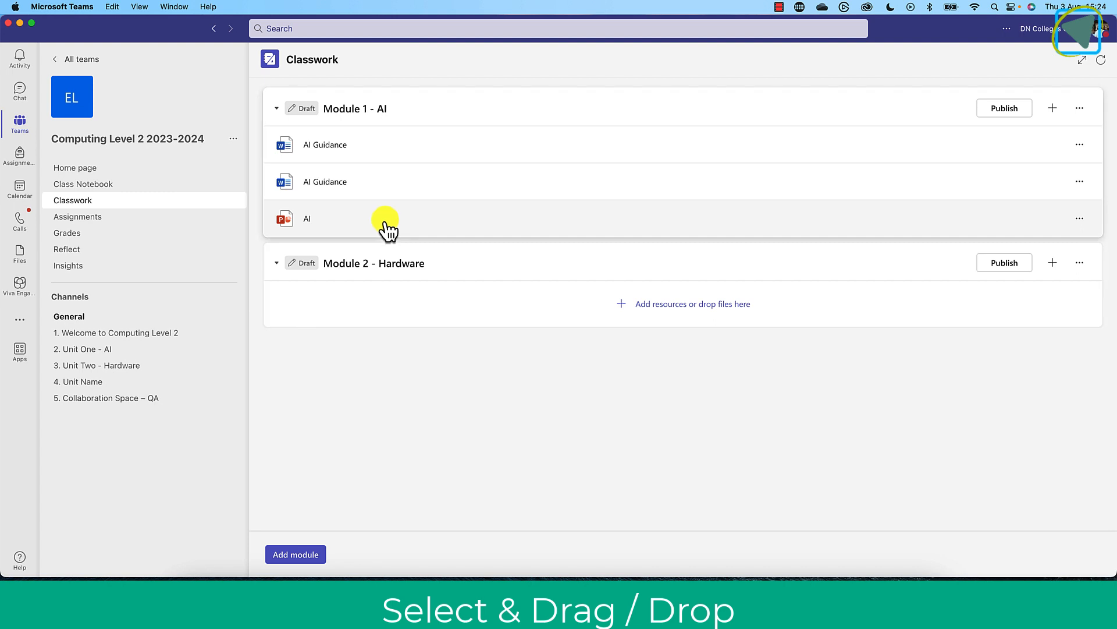
pyautogui.moveTo(349, 214); pyautogui.dragTo(361, 171)
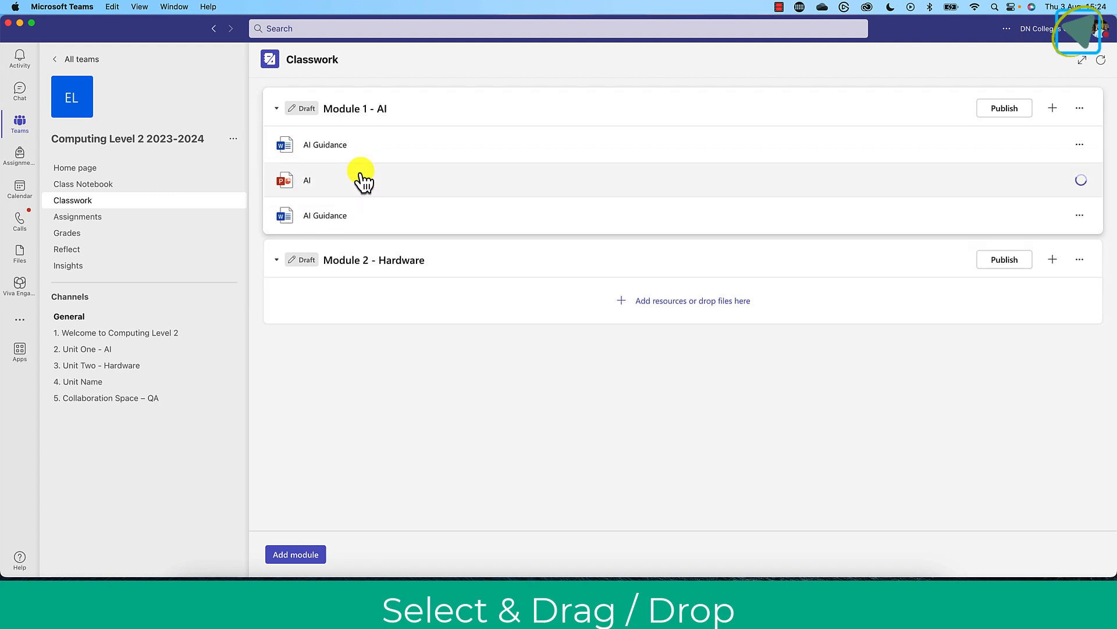
# Delete the first AI Guidance resource from Module 1 - AI.
pyautogui.click(1080, 146)
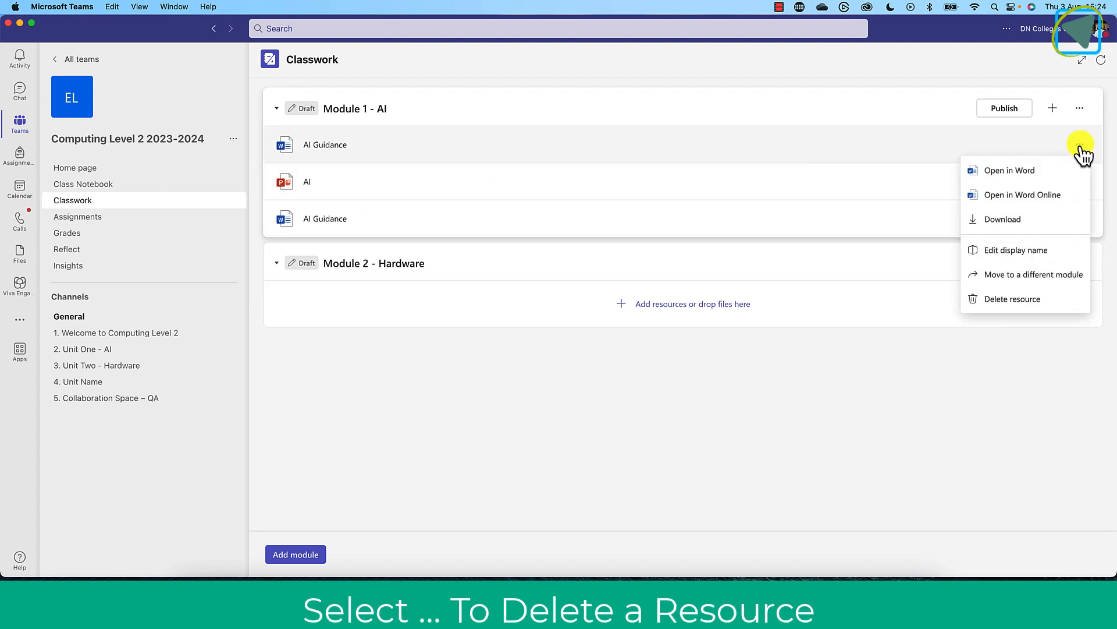
pyautogui.click(1028, 301)
pyautogui.click(822, 348)
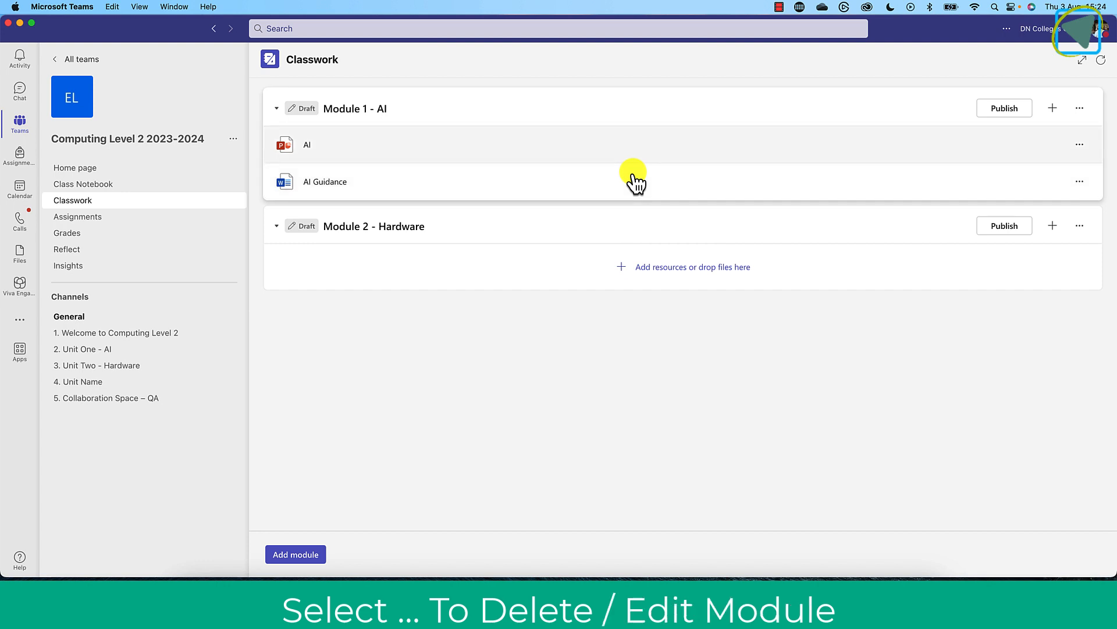
pyautogui.click(1080, 108)
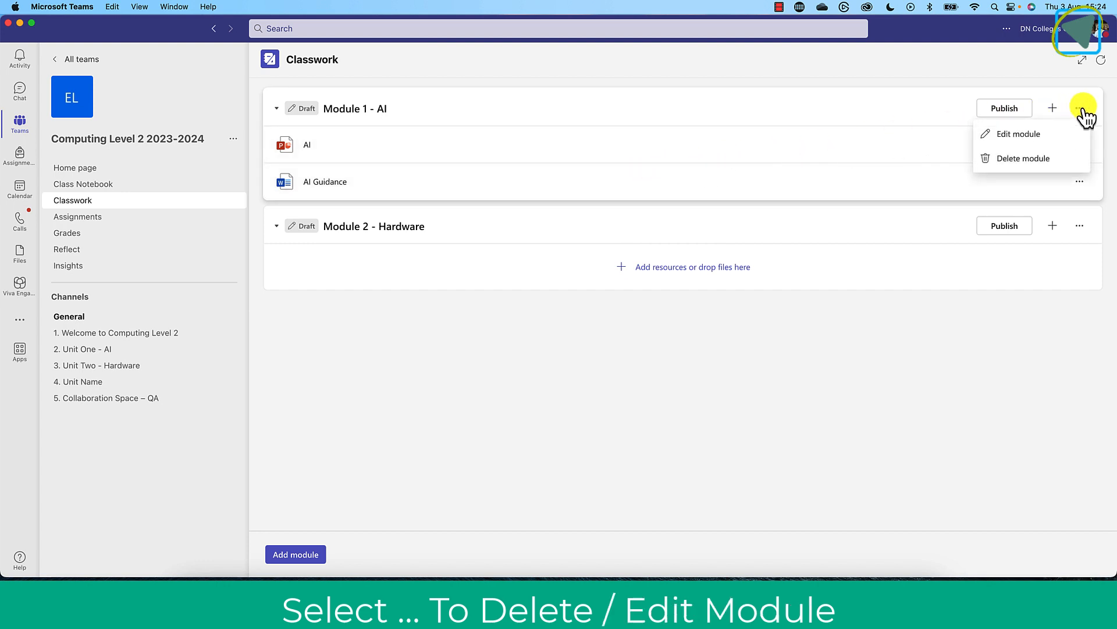
pyautogui.click(1038, 95)
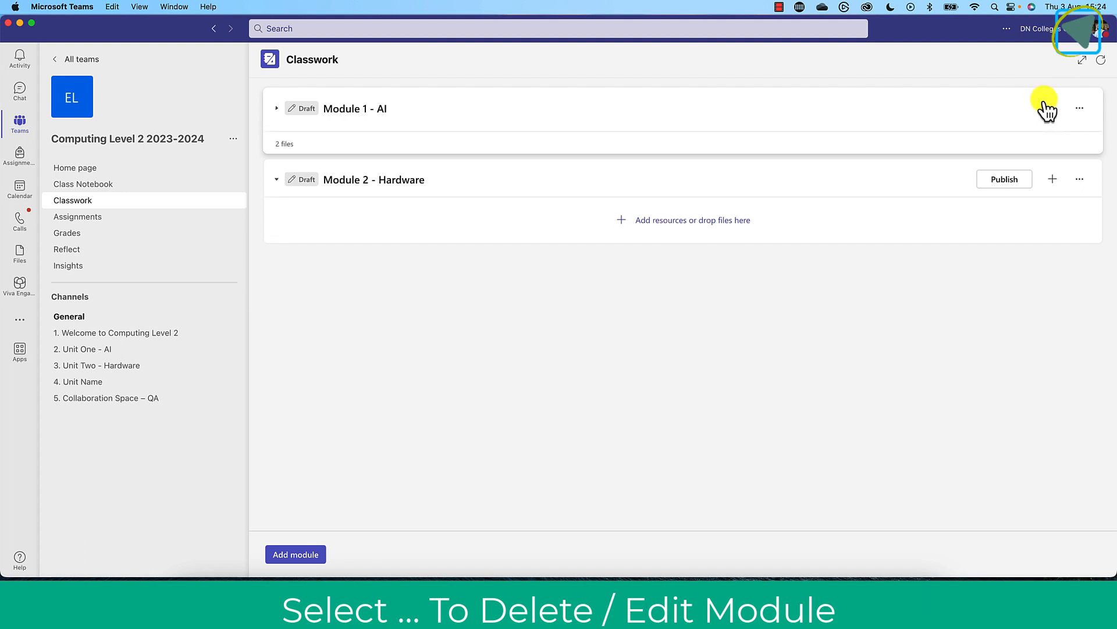
pyautogui.click(1045, 103)
# Attach the existing class assignment AI Impacts to Module 1 - AI.
pyautogui.click(1053, 109)
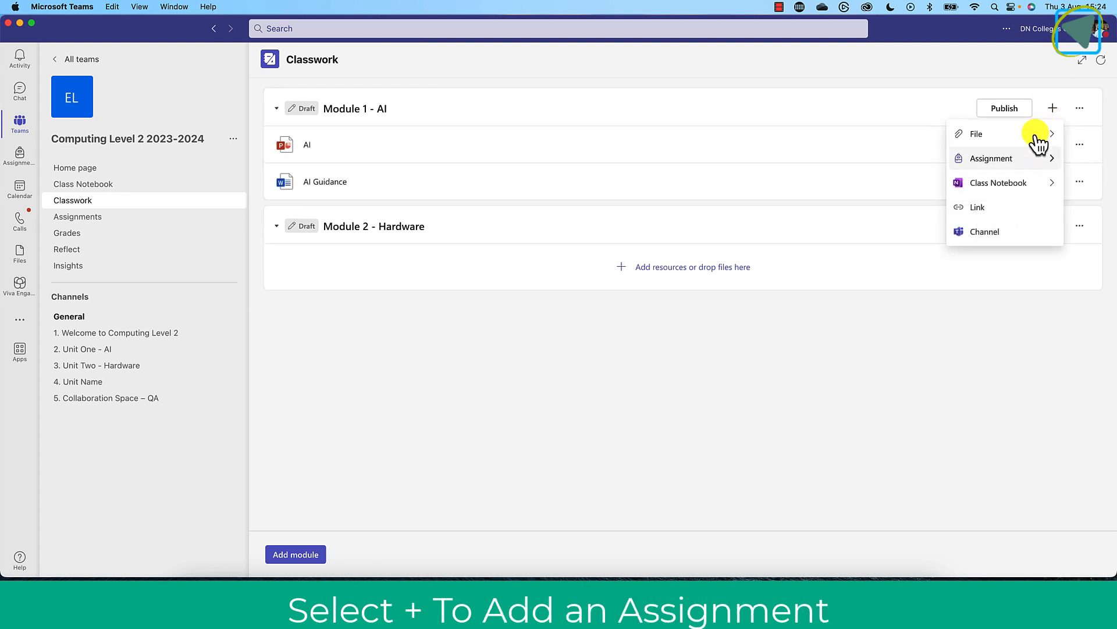
pyautogui.click(1018, 159)
pyautogui.click(1019, 159)
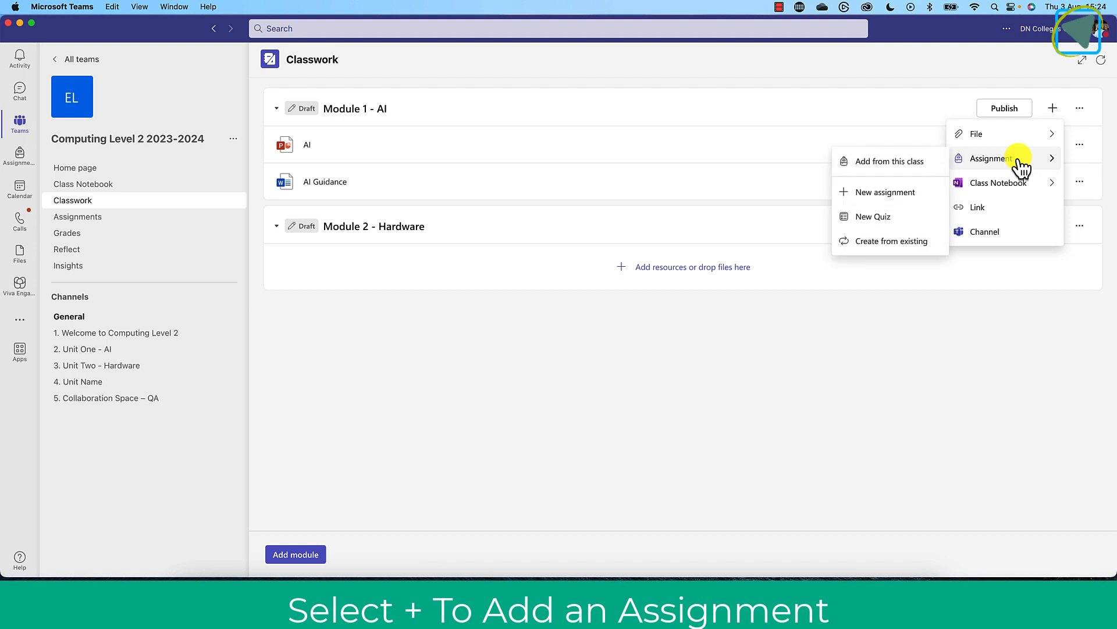
pyautogui.click(887, 168)
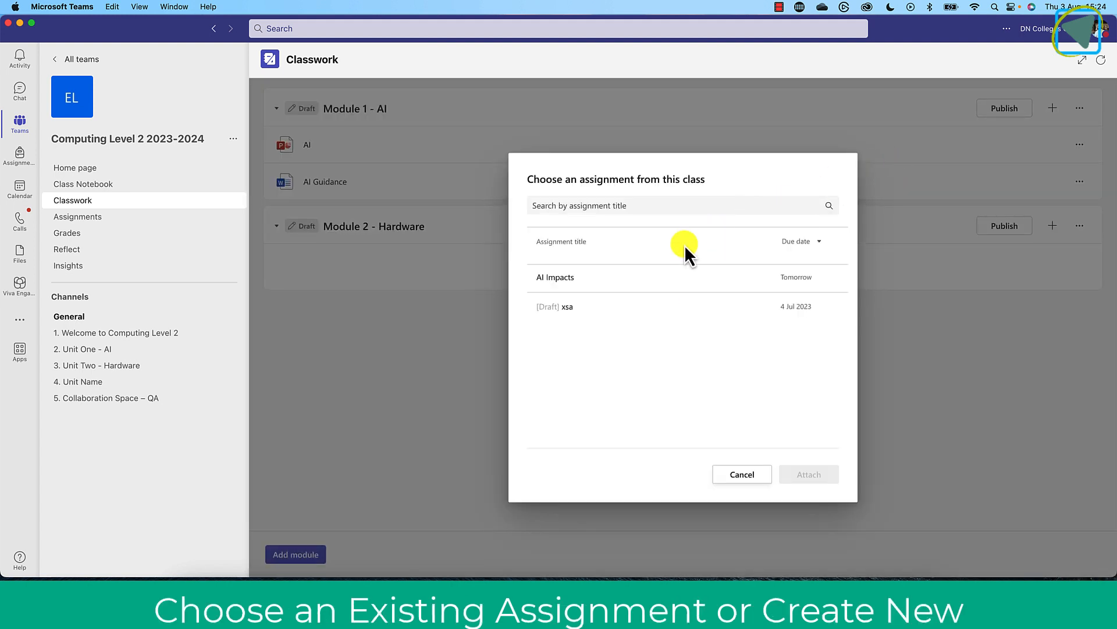
pyautogui.click(608, 287)
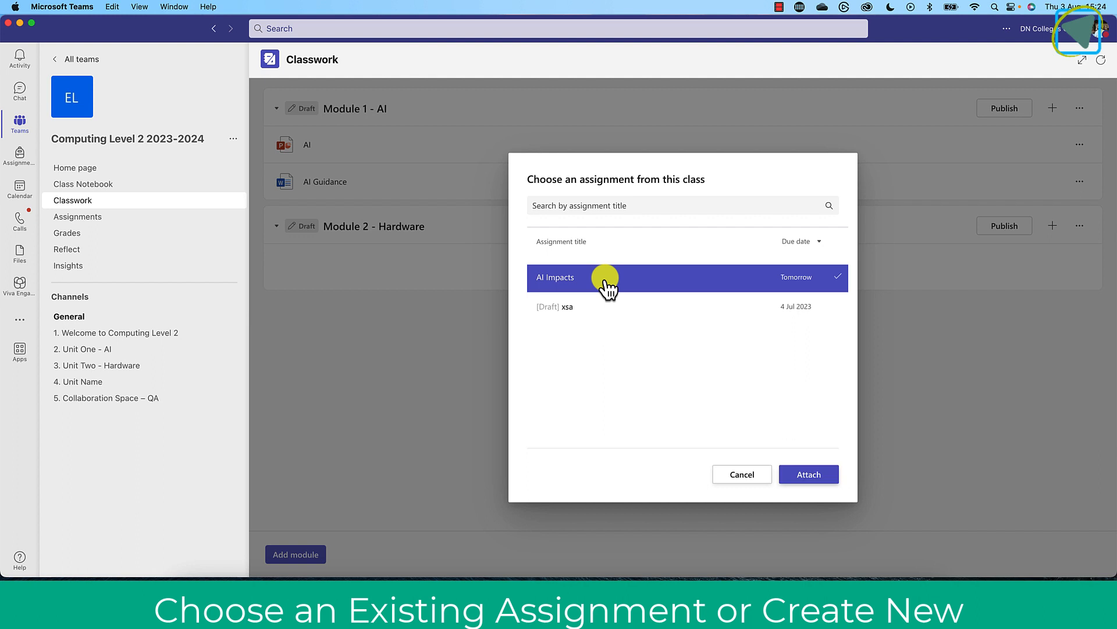
pyautogui.click(806, 478)
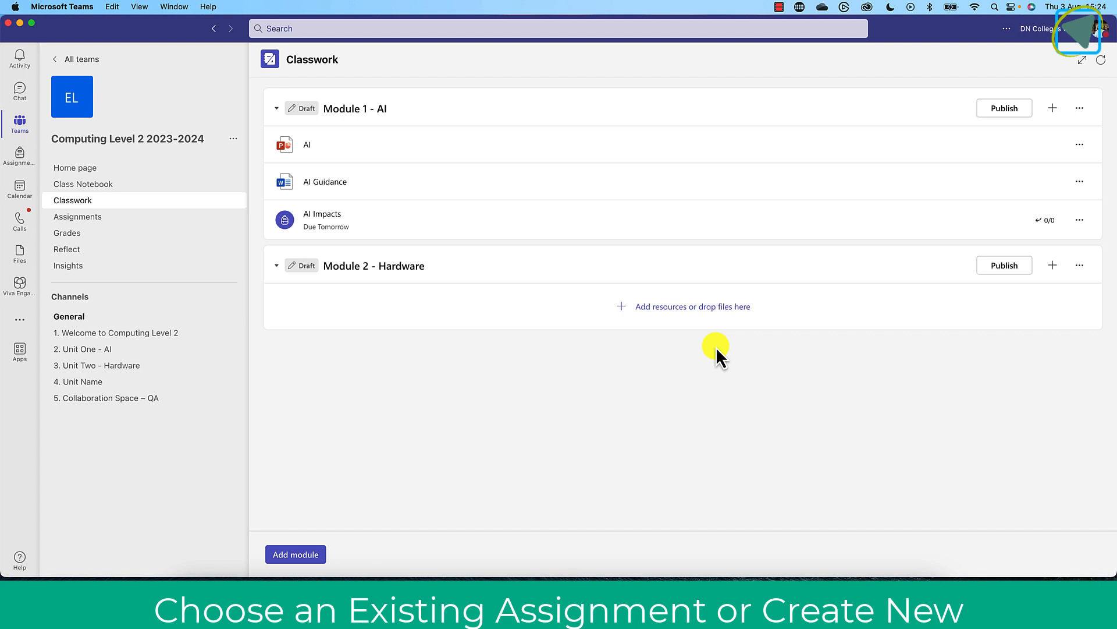
# Create a new assignment in Module 2 - Hardware and title it Hardware List.
pyautogui.click(657, 309)
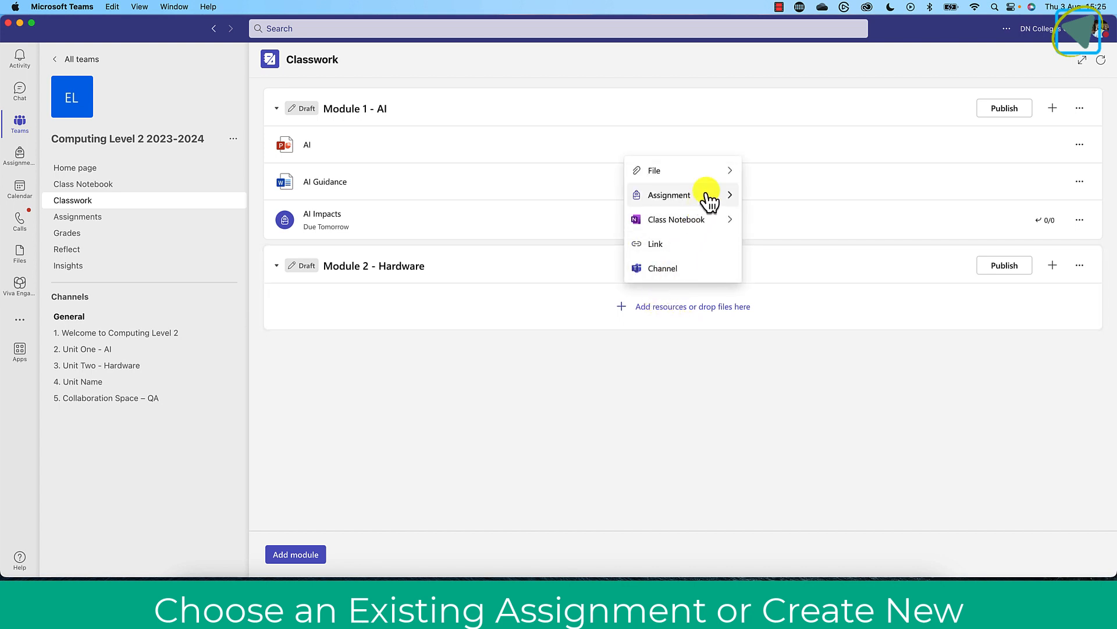
pyautogui.moveTo(724, 199)
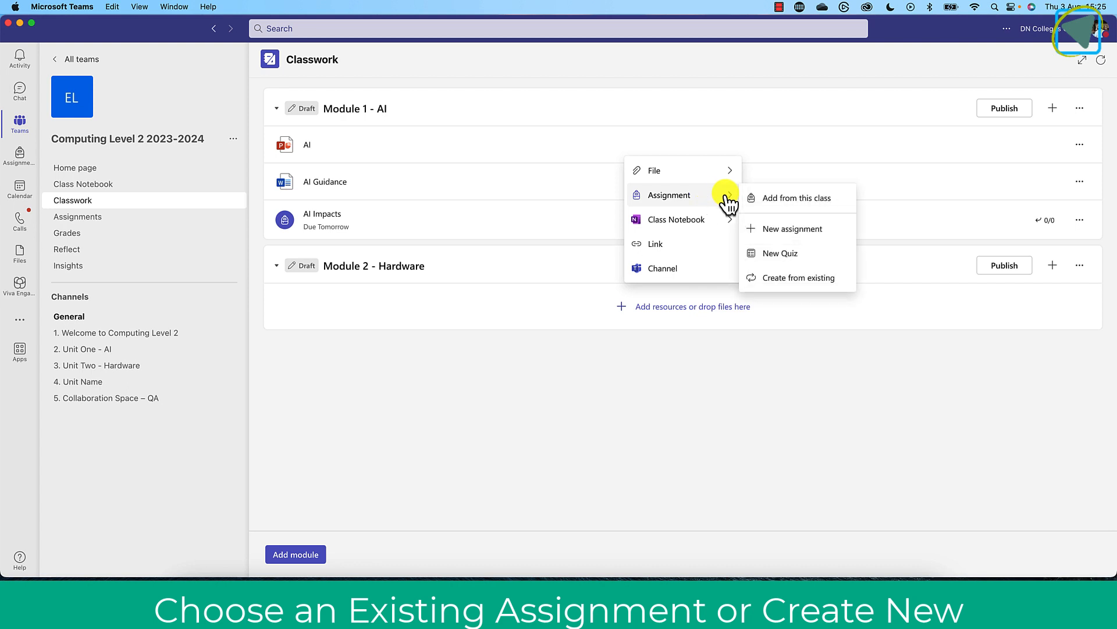
pyautogui.click(796, 228)
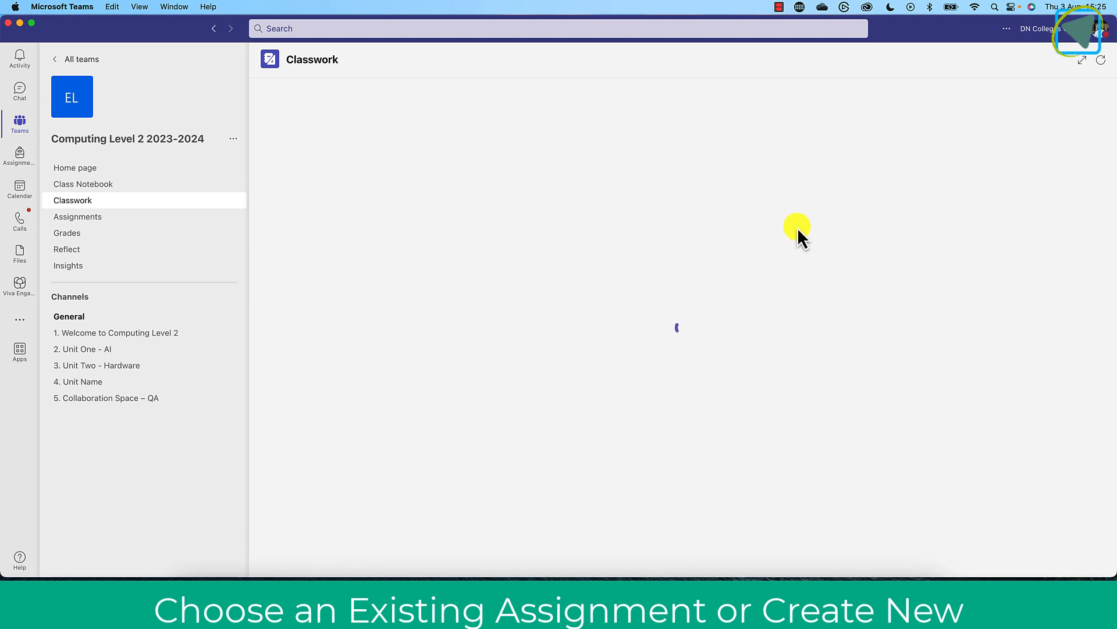
pyautogui.write('Hardware List')
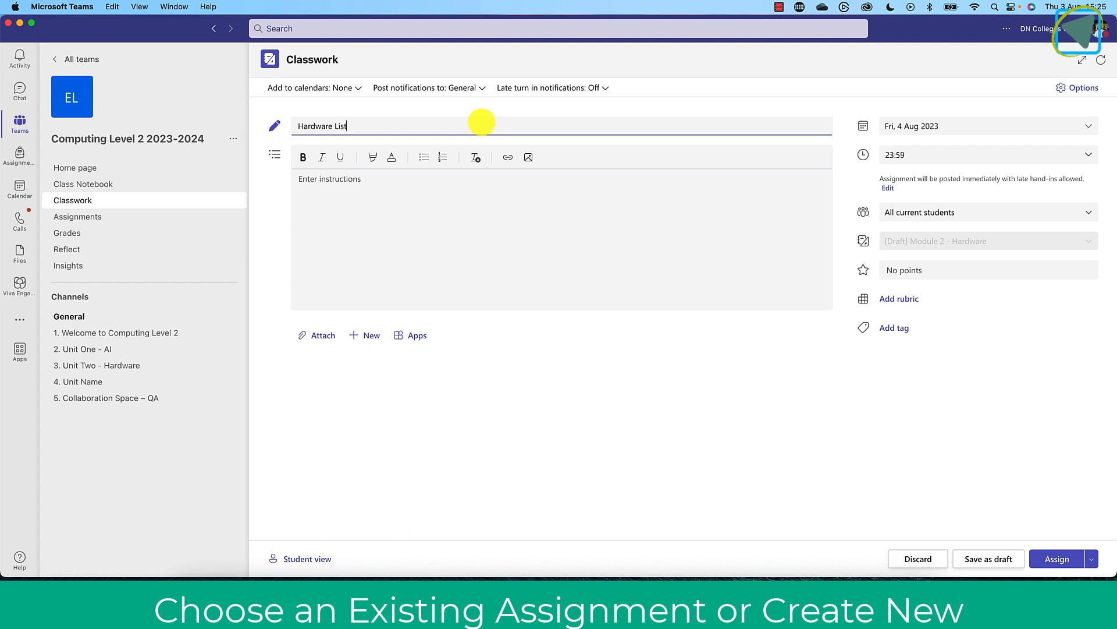
# Assign the Hardware List assignment to all current students without adding any attachments.
pyautogui.click(310, 335)
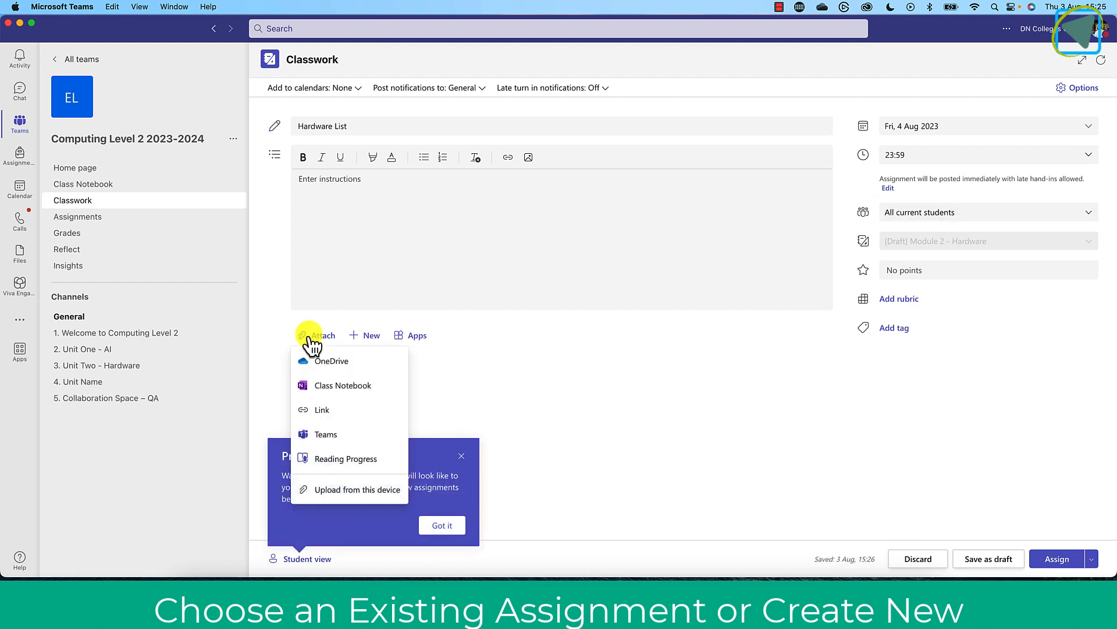
pyautogui.click(461, 456)
pyautogui.click(462, 455)
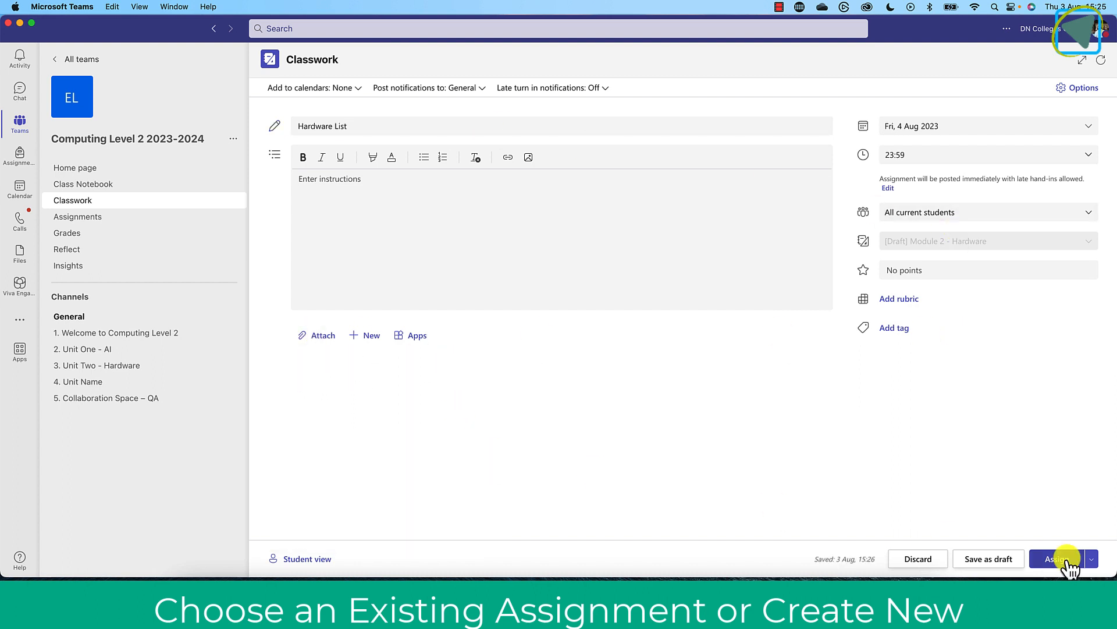
pyautogui.click(1067, 558)
pyautogui.click(812, 364)
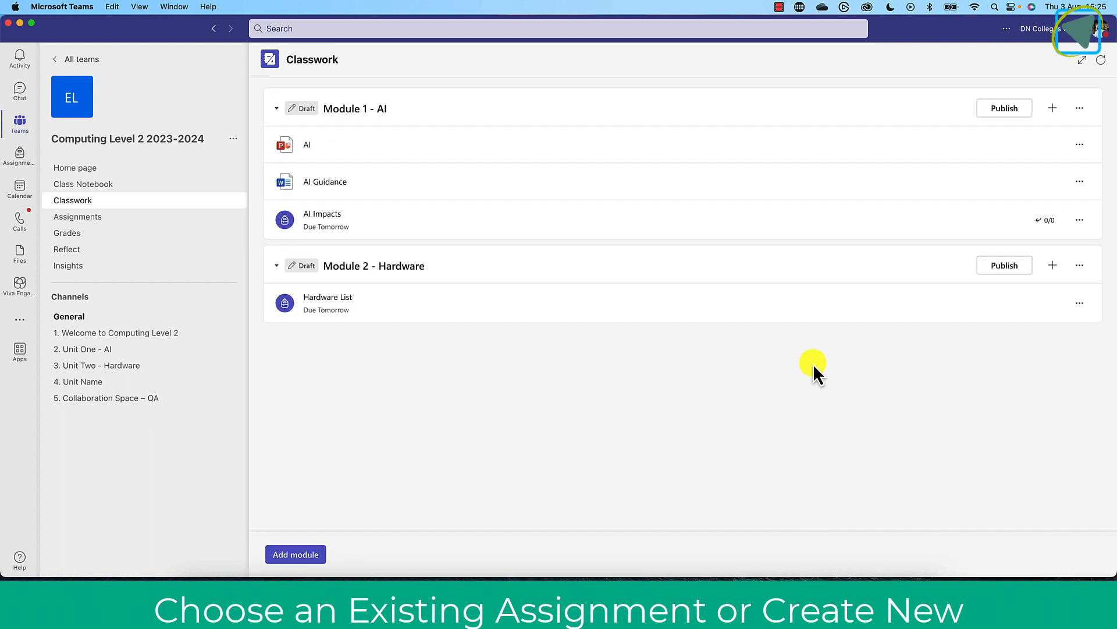
pyautogui.click(1081, 267)
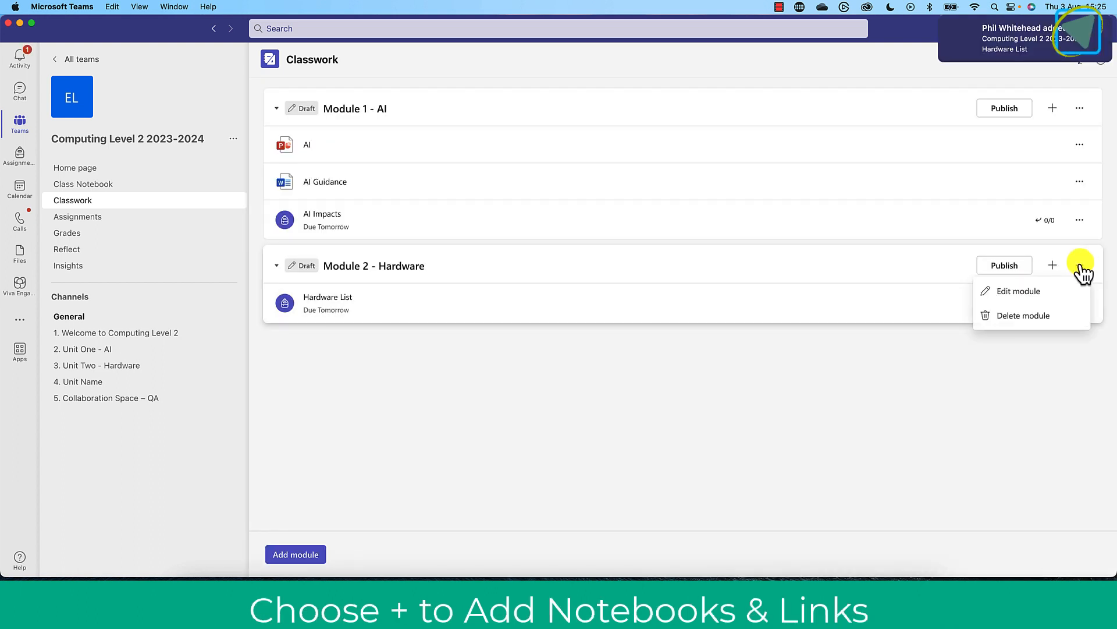
pyautogui.click(1026, 291)
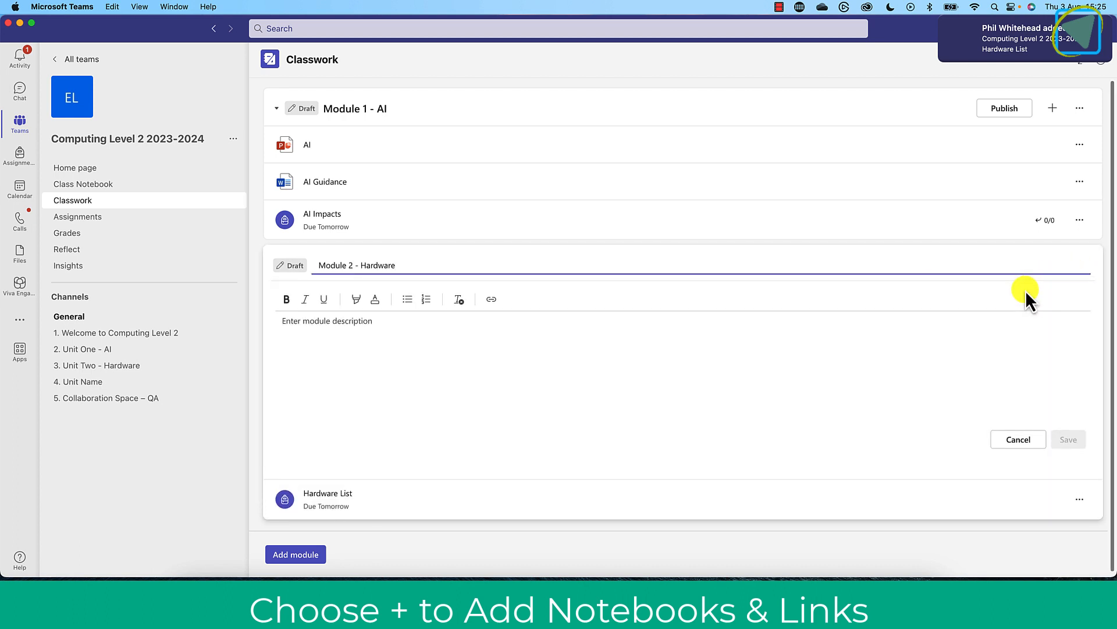
pyautogui.click(1013, 438)
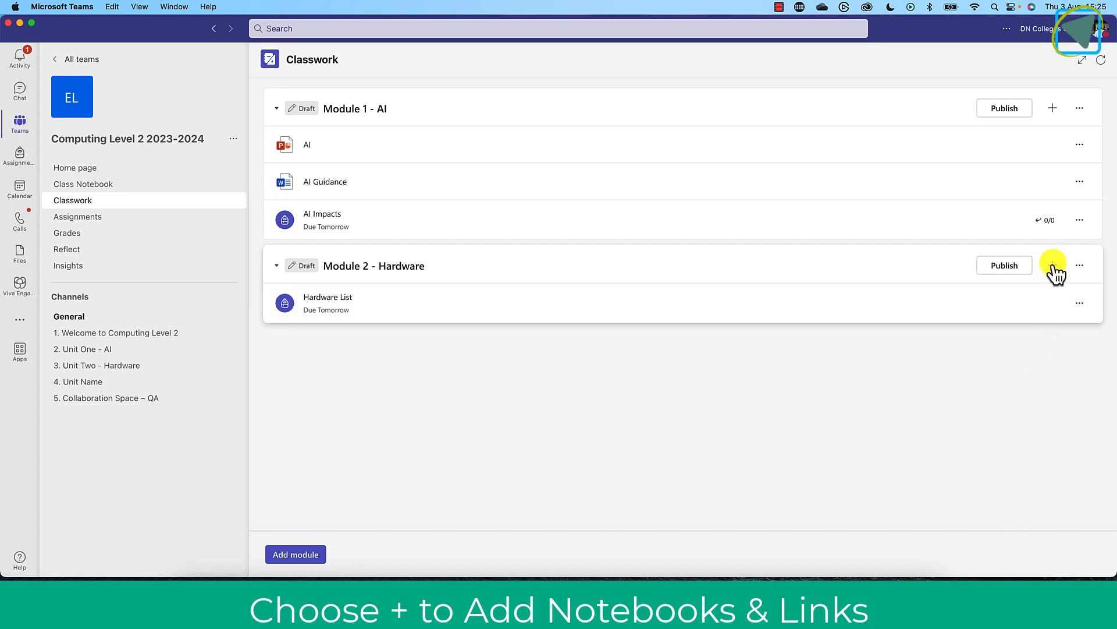
pyautogui.click(1053, 266)
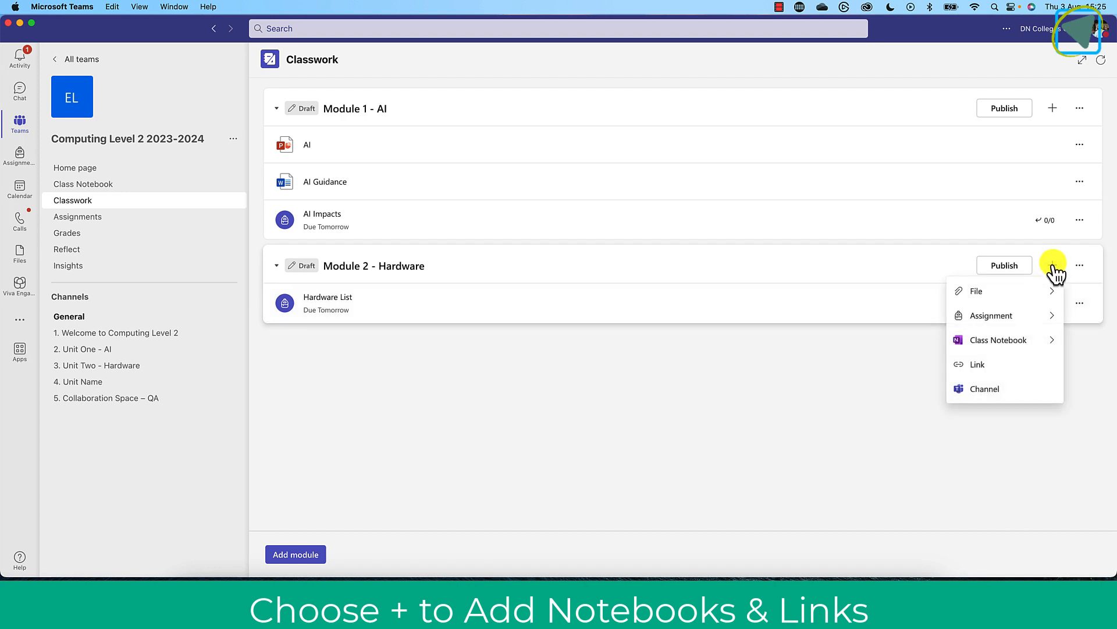
pyautogui.moveTo(1042, 342)
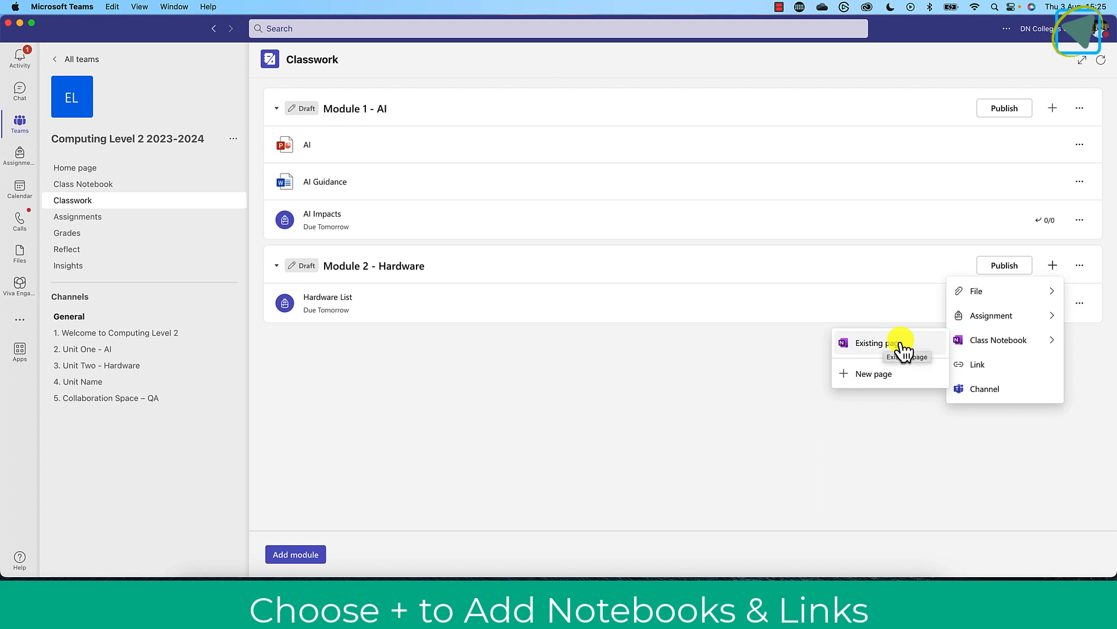
pyautogui.click(1019, 367)
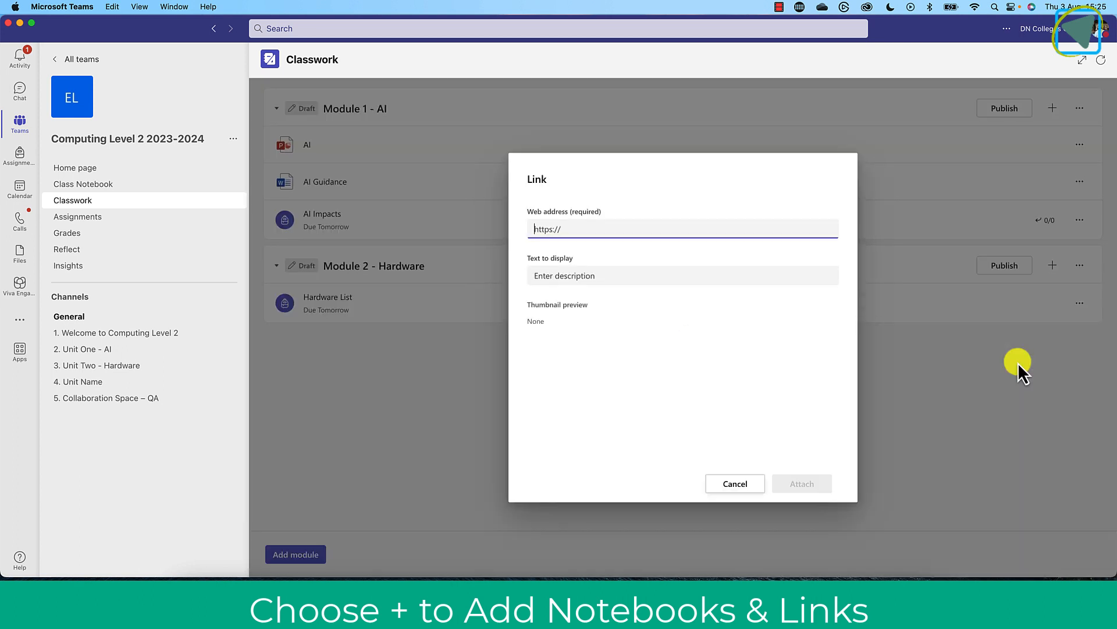
pyautogui.click(639, 229)
pyautogui.write('chat.openai.com/')
pyautogui.click(630, 273)
pyautogui.write('Chat GP')
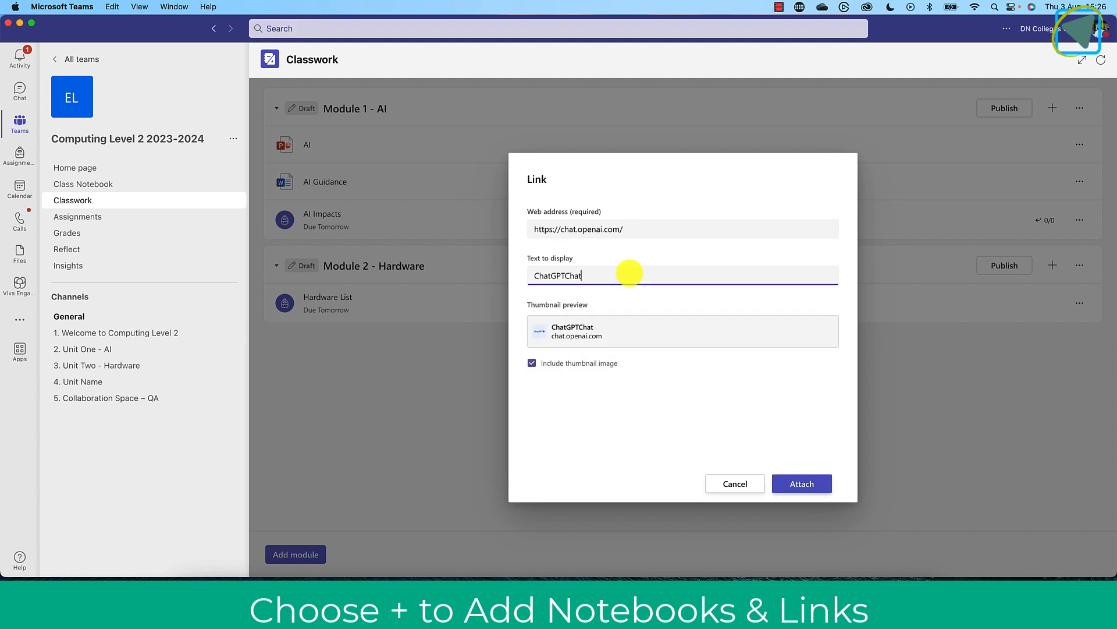
pyautogui.press('BackSpace')
pyautogui.press('BackSpace')
pyautogui.press('BackSpace')
pyautogui.click(813, 482)
pyautogui.moveTo(369, 359); pyautogui.dragTo(465, 249)
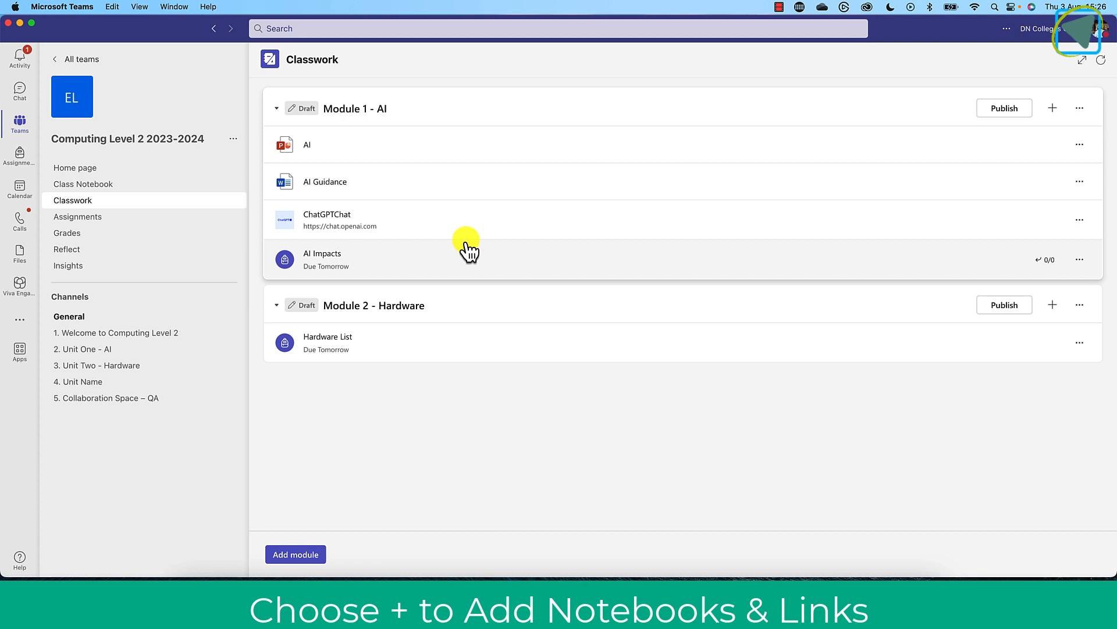
# Attach the channel 2. Unit One - AI to Module 1 - AI.
pyautogui.click(1053, 109)
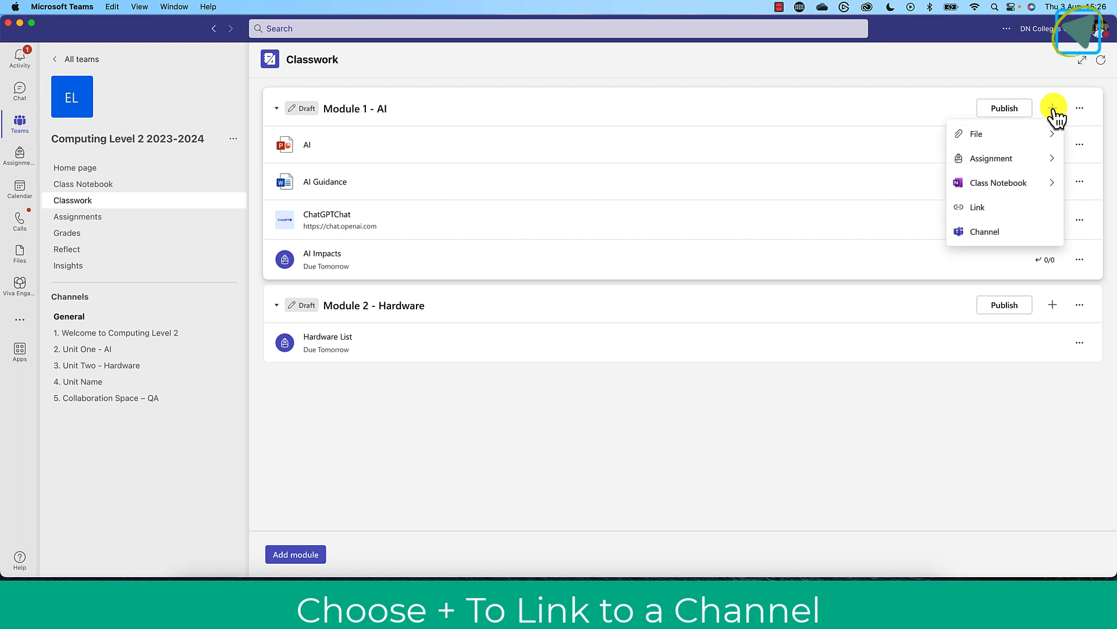
pyautogui.click(966, 233)
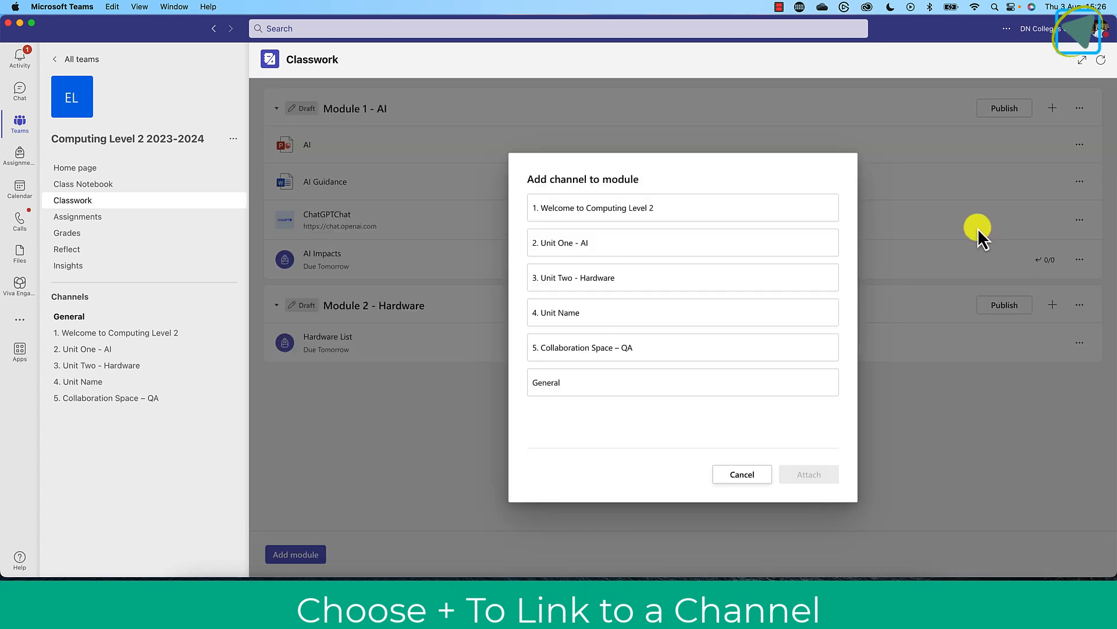
pyautogui.click(686, 247)
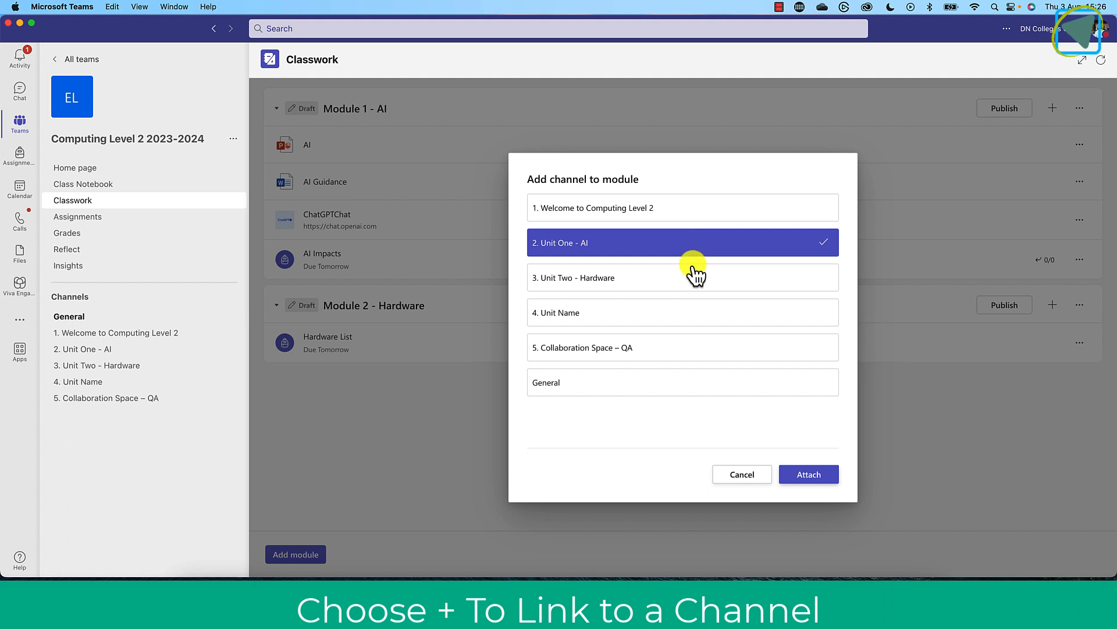
pyautogui.click(800, 475)
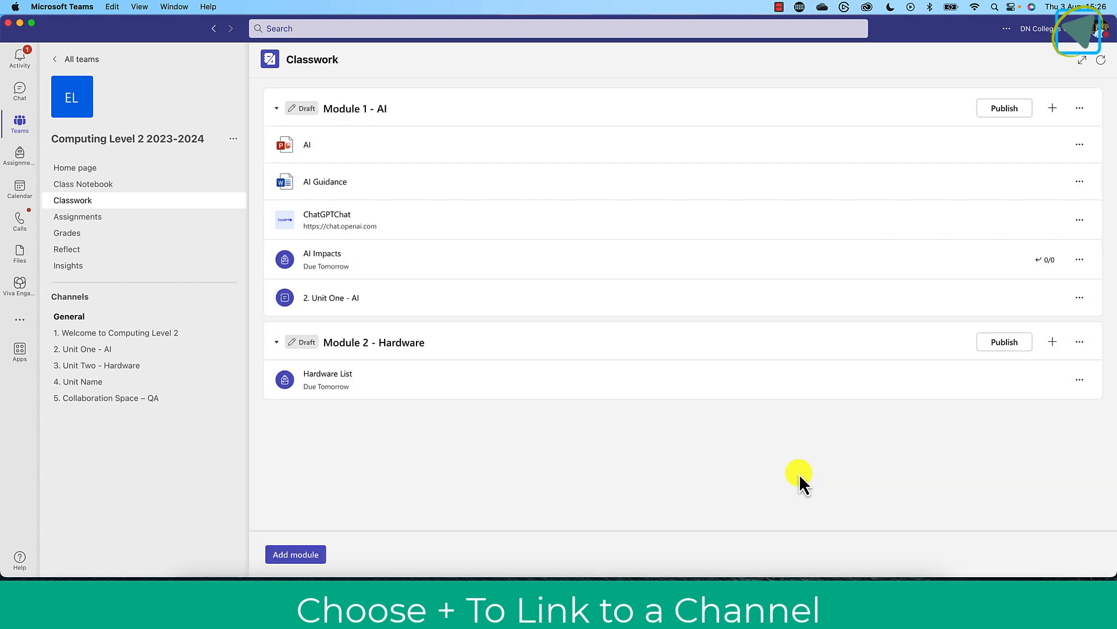
# Attach the channel 3. Unit Two - Hardware to Module 2 - Hardware.
pyautogui.click(1052, 342)
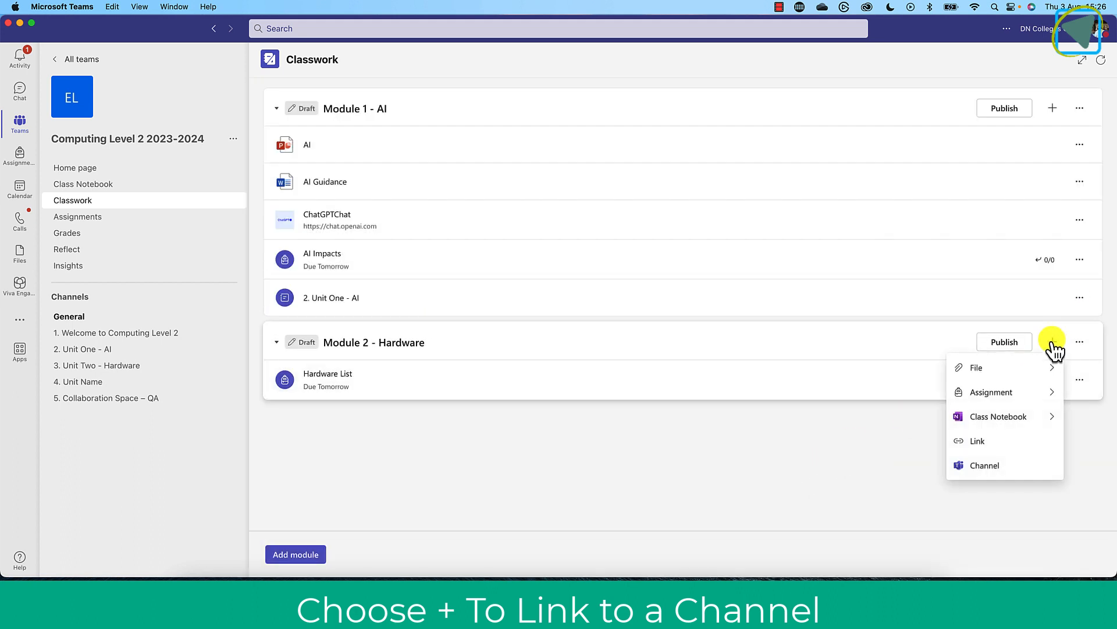
pyautogui.click(1015, 468)
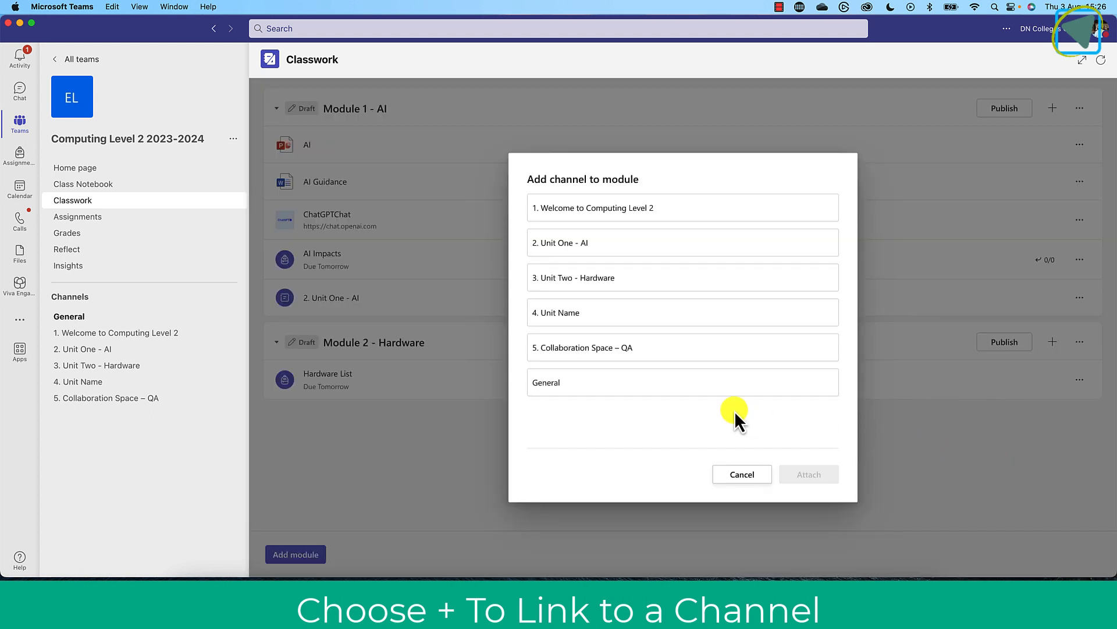
pyautogui.click(633, 281)
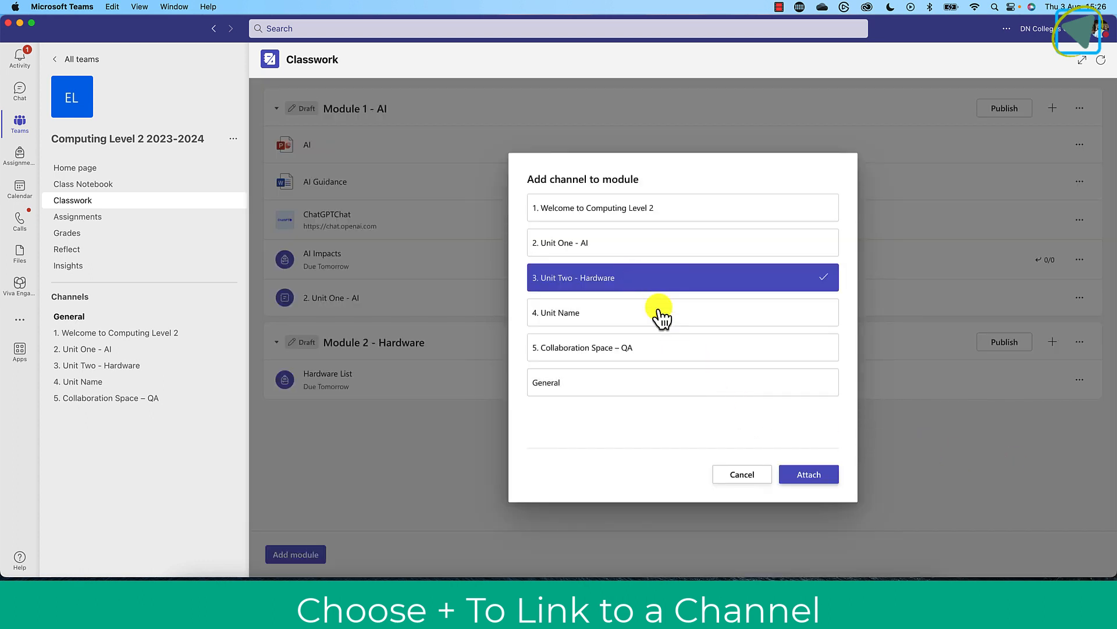
pyautogui.click(810, 474)
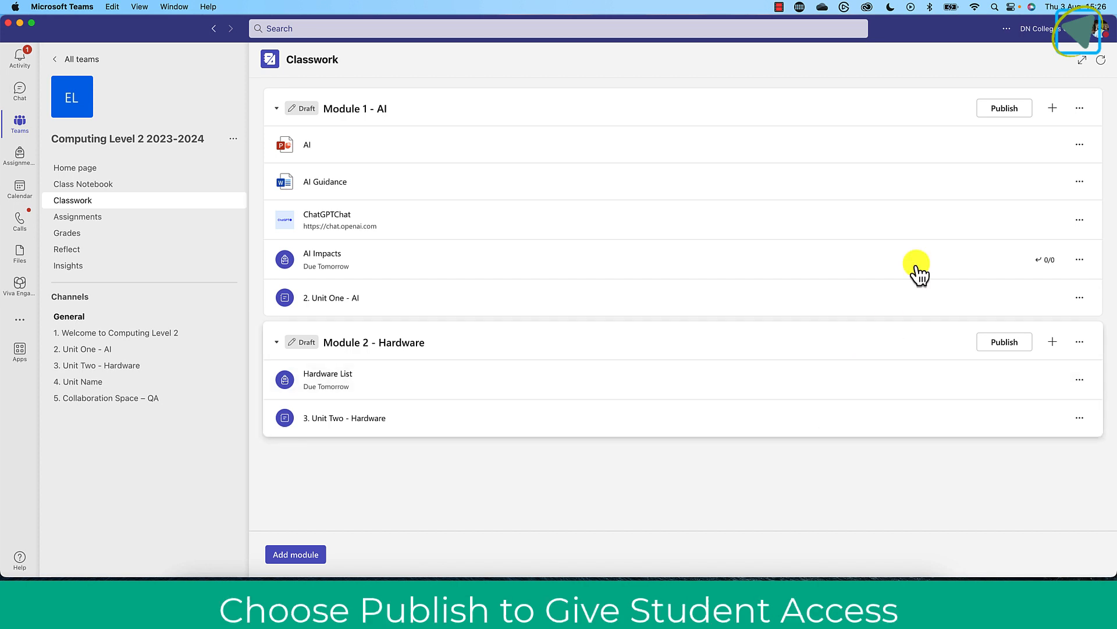
# Publish Module 1 - AI so that students can access it.
pyautogui.click(997, 111)
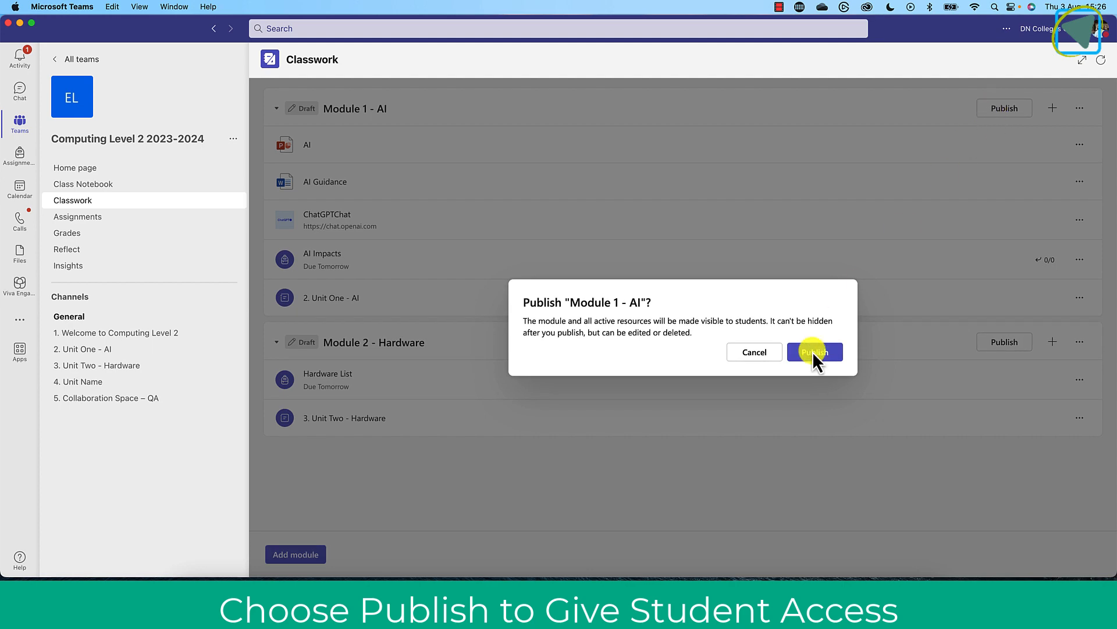
pyautogui.click(814, 352)
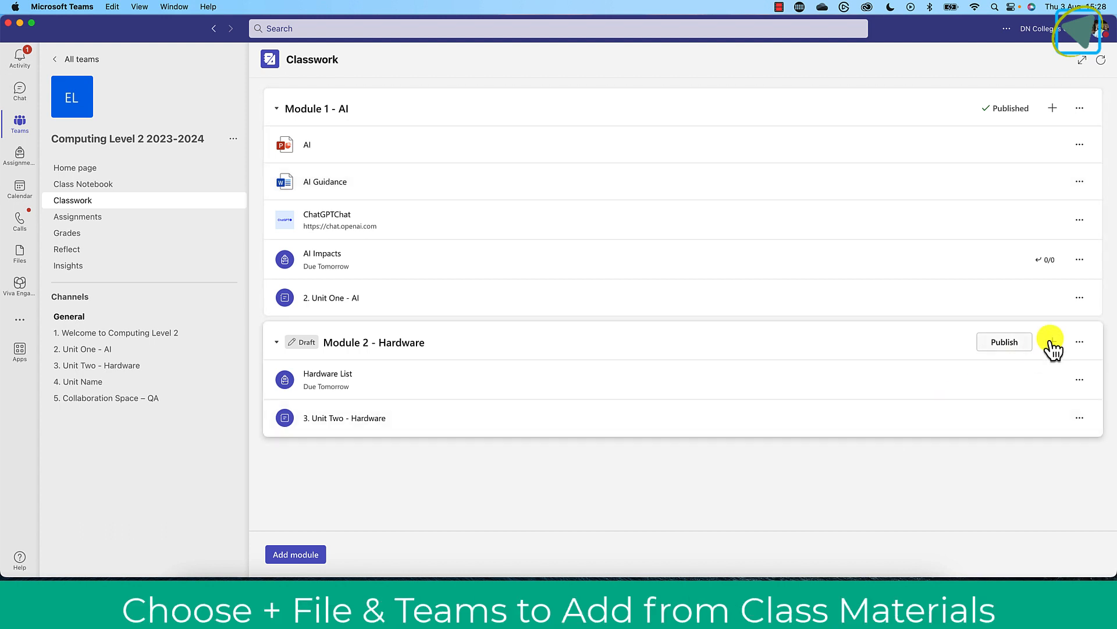
# Attach Unit 3 pre release research from the Class Demo Computing team's Class Materials to Module 2 - Hardware.
pyautogui.click(1052, 342)
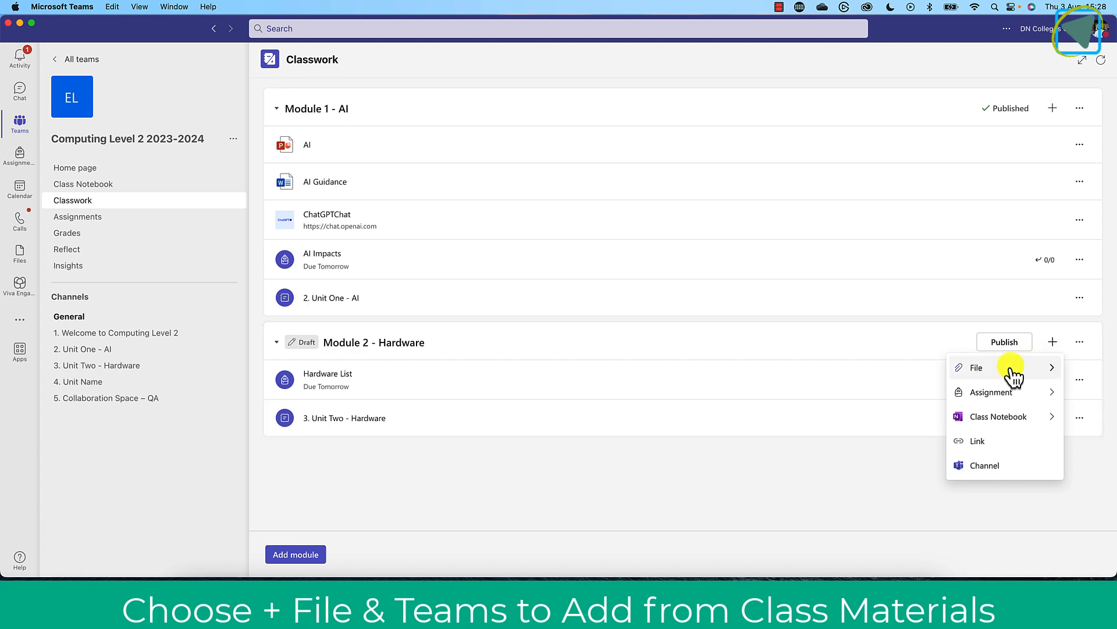
pyautogui.moveTo(1013, 376)
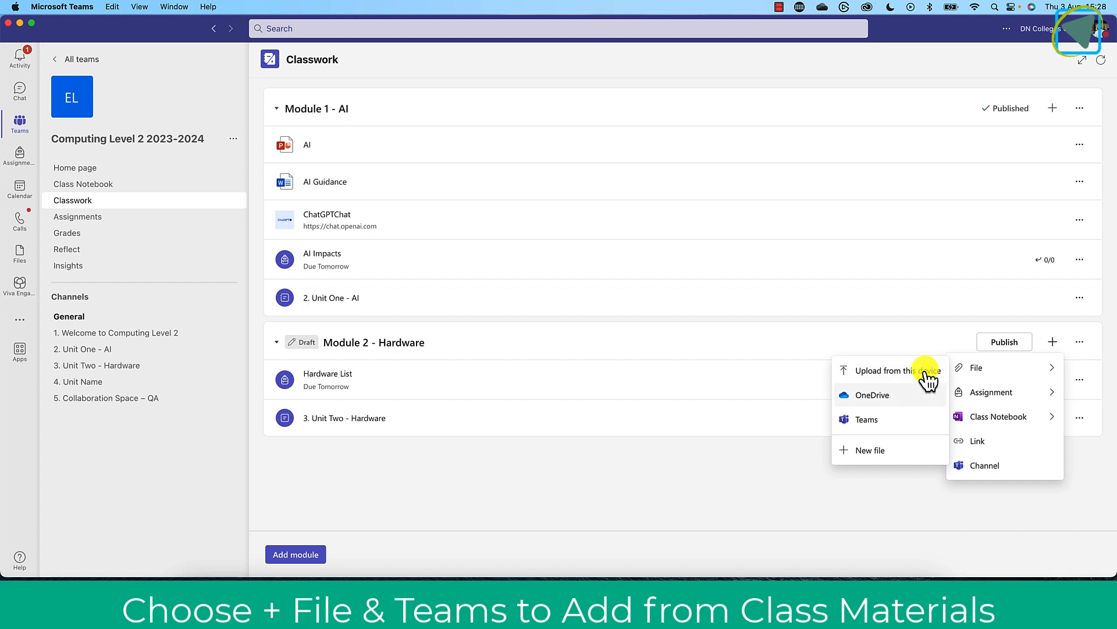
pyautogui.click(904, 418)
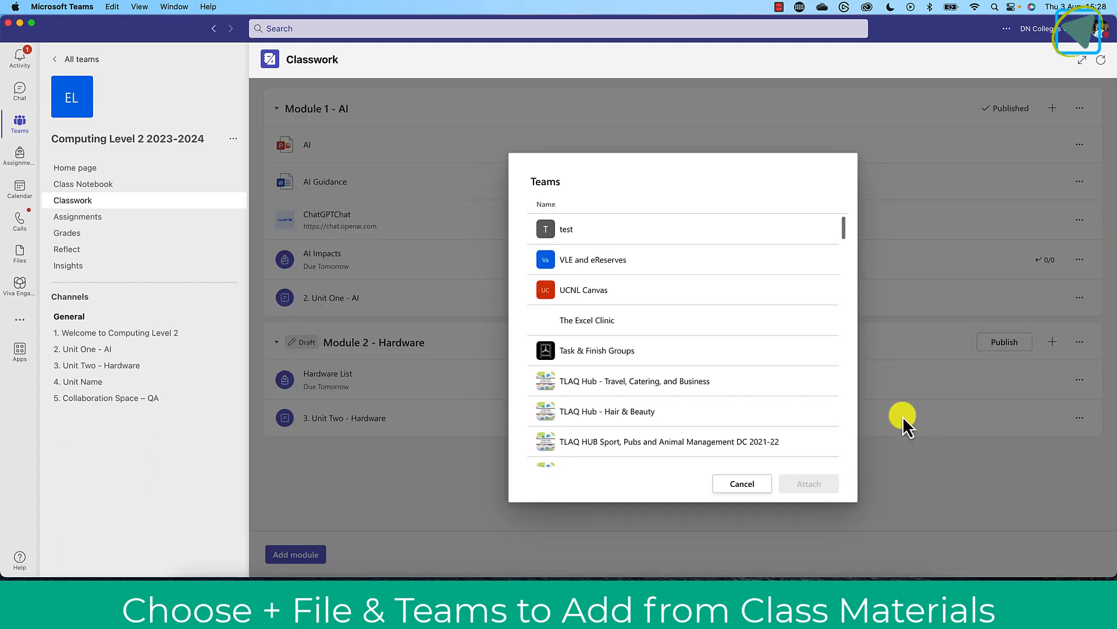
pyautogui.scroll(-15, 757, 465)
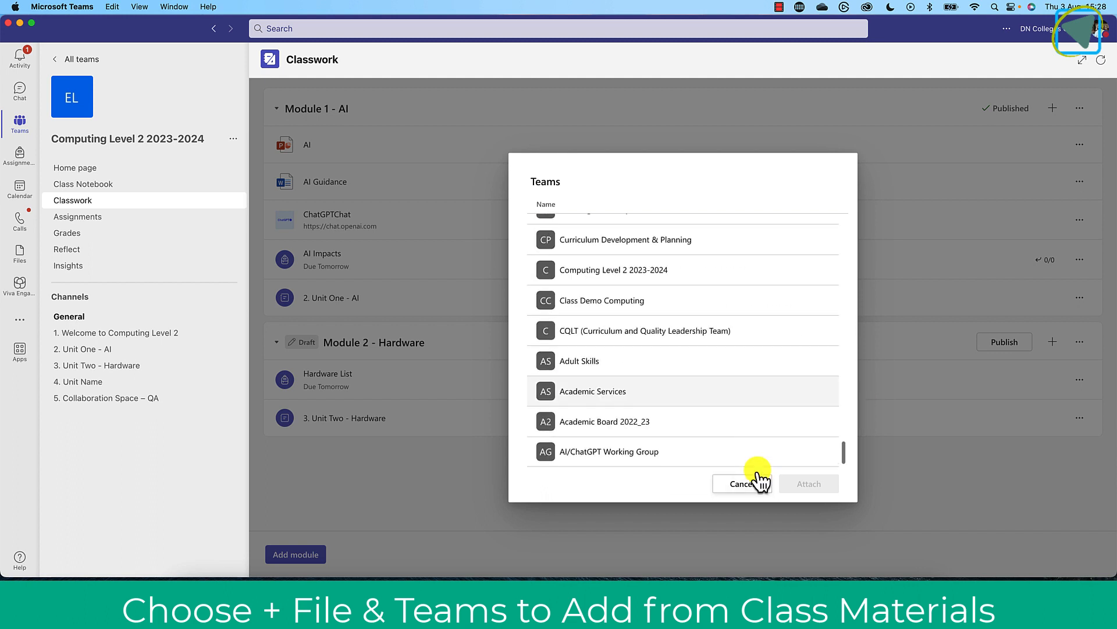
pyautogui.click(628, 300)
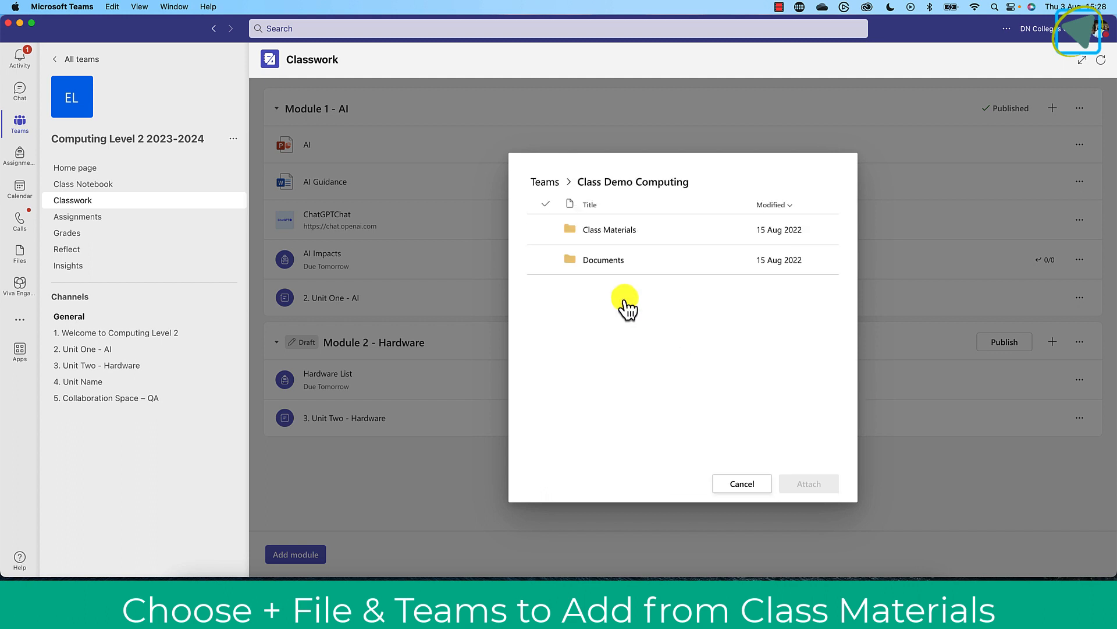
pyautogui.click(613, 230)
pyautogui.click(629, 233)
pyautogui.click(809, 484)
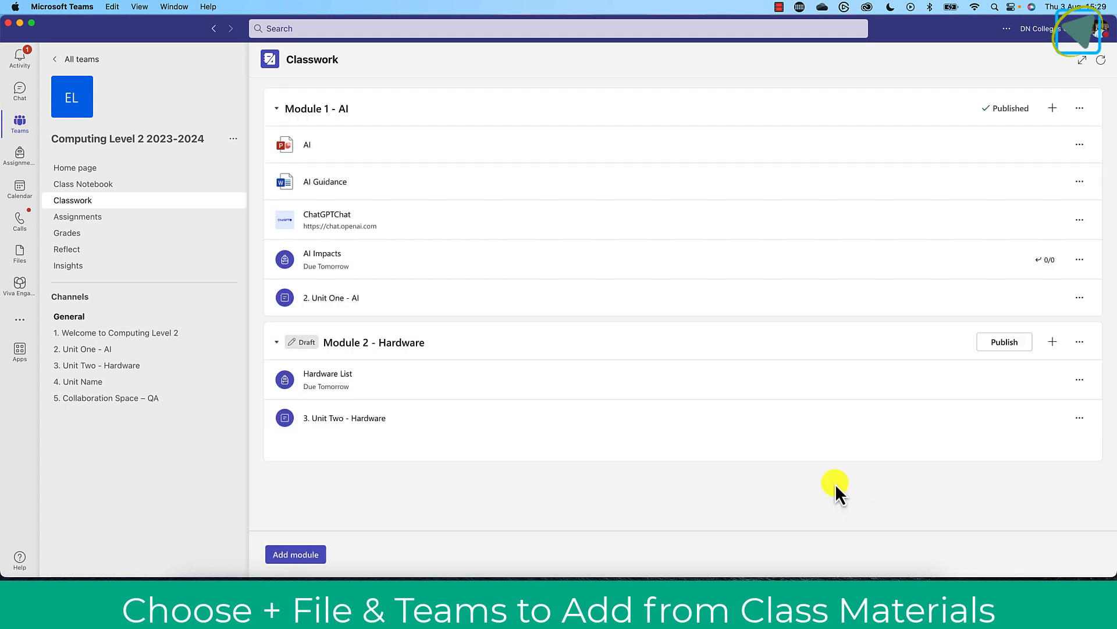
# Create a new video recording file in Module 2 - Hardware and allow Classwork to access the camera and microphone.
pyautogui.click(1053, 342)
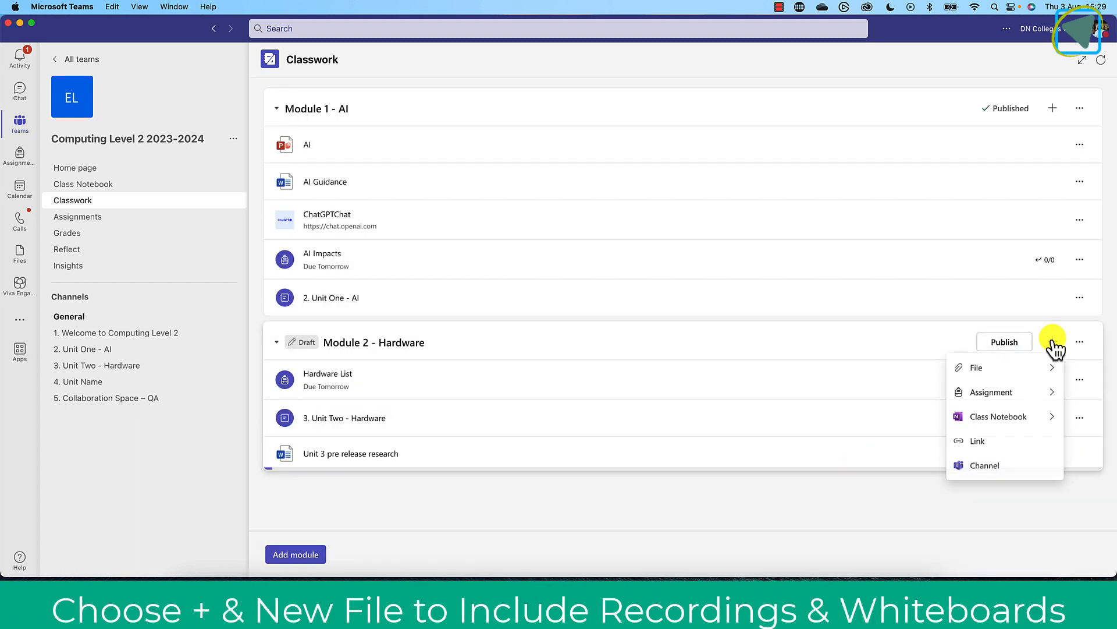
pyautogui.moveTo(1001, 367)
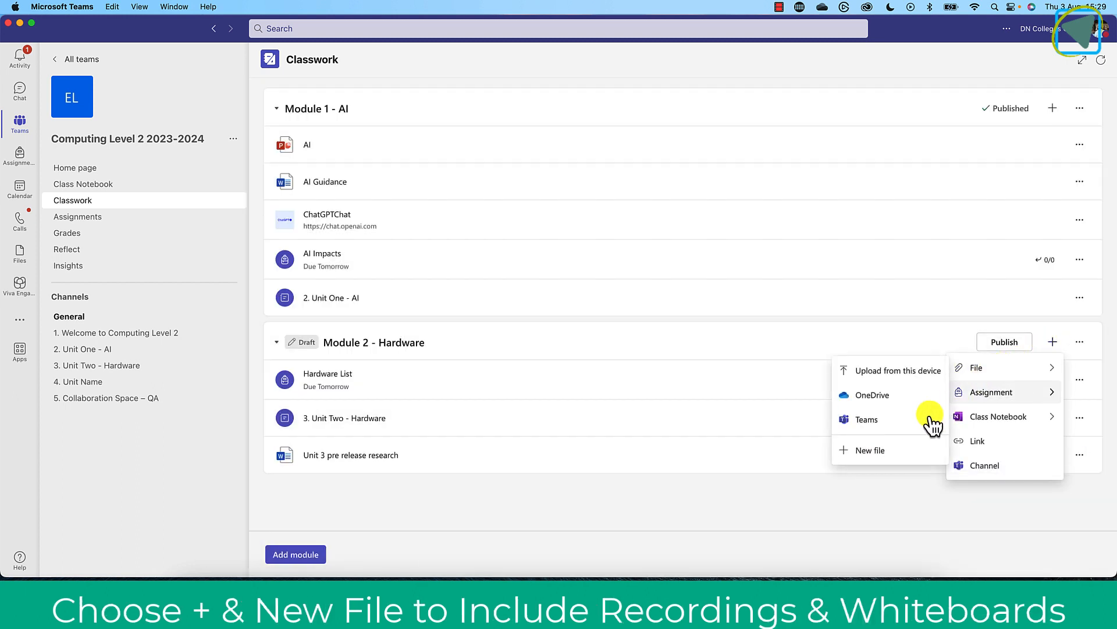
pyautogui.click(893, 446)
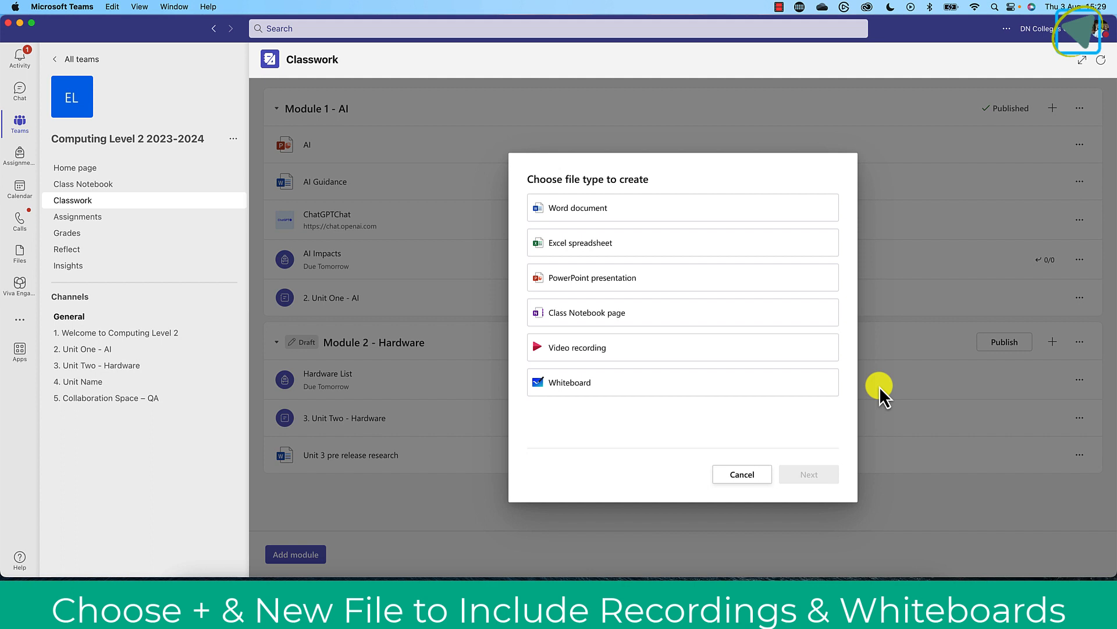
pyautogui.click(592, 349)
pyautogui.click(809, 474)
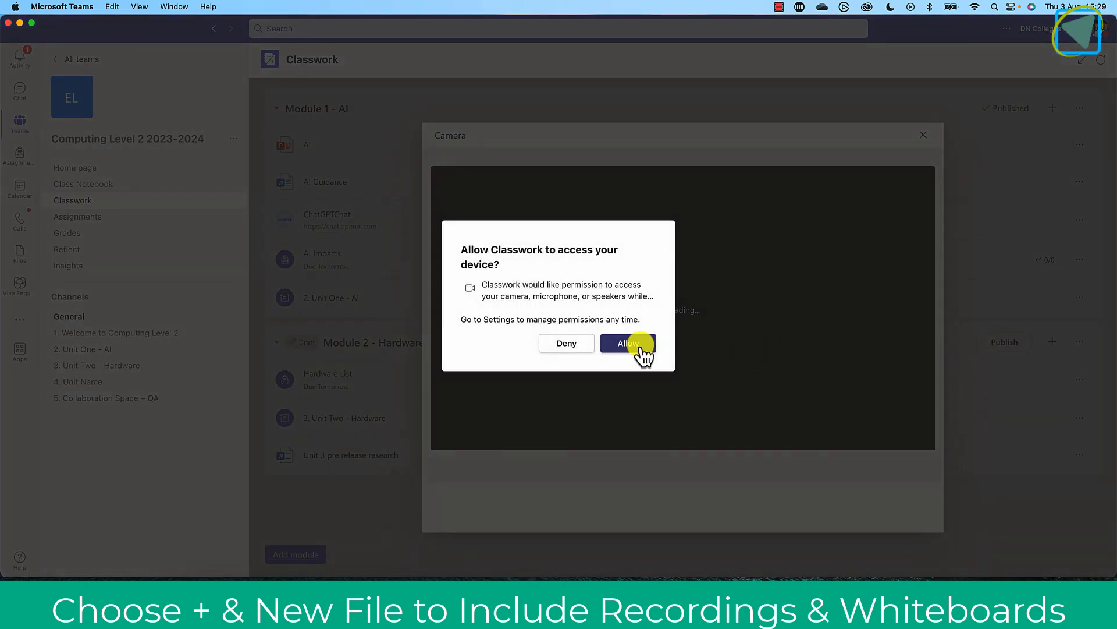
pyautogui.click(640, 346)
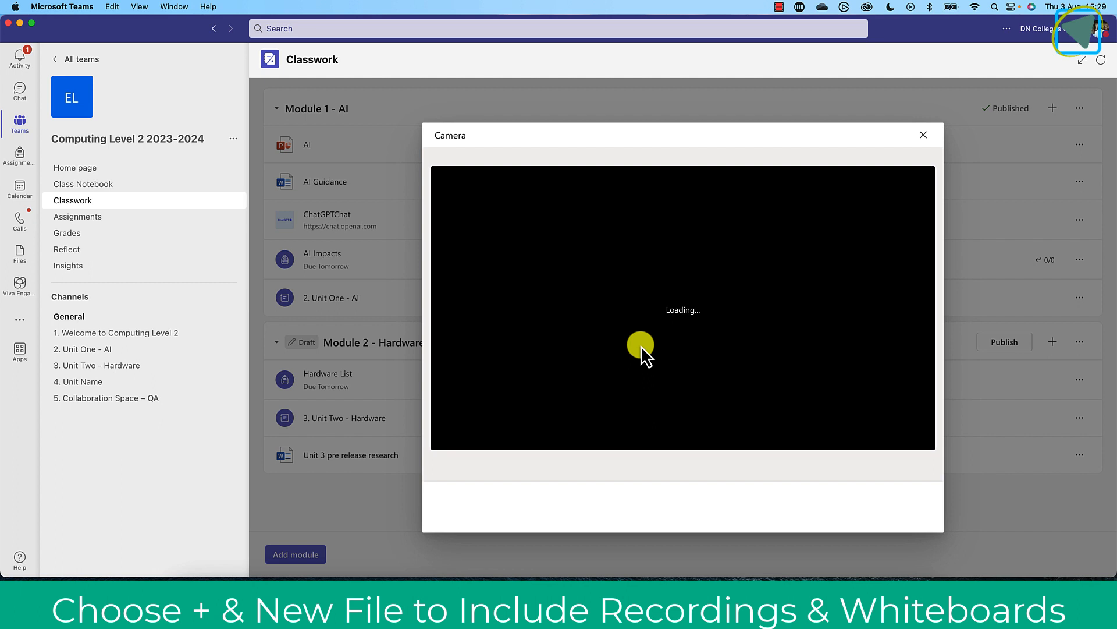
# Record a clip of about 5 seconds, name it Intro and upload it.
pyautogui.click(684, 504)
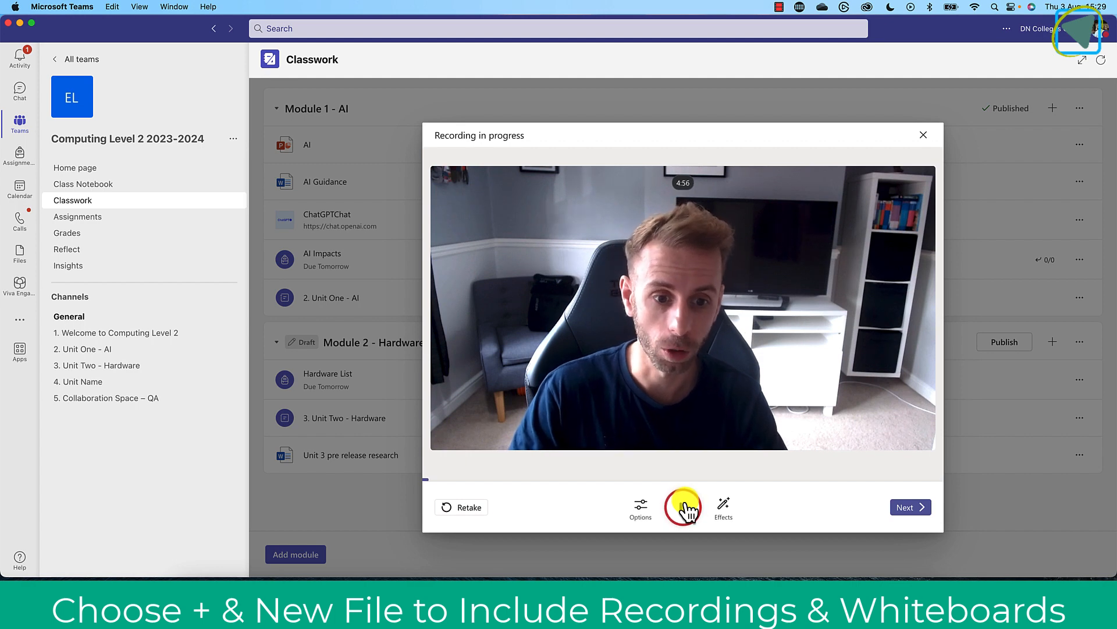
pyautogui.click(916, 508)
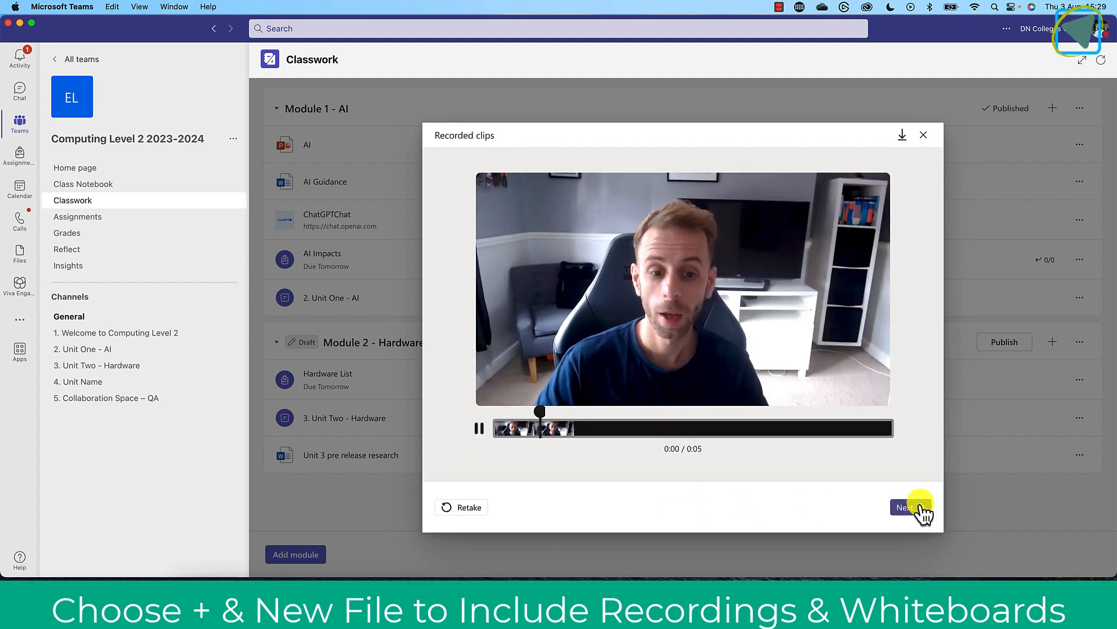
pyautogui.click(920, 508)
pyautogui.click(526, 214)
pyautogui.write('Intro')
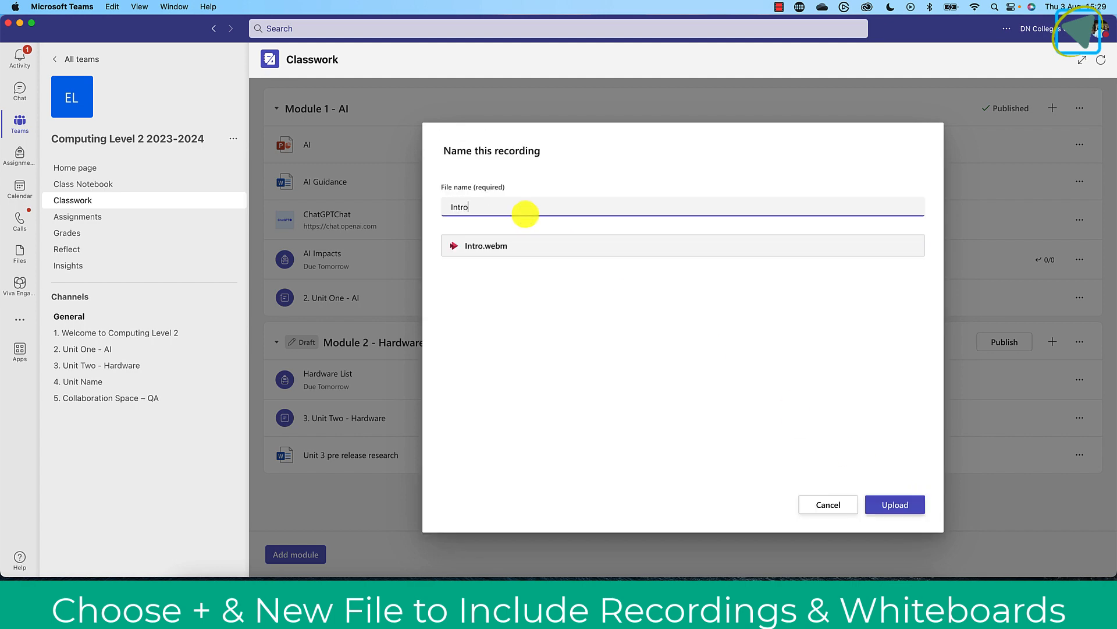
pyautogui.click(900, 508)
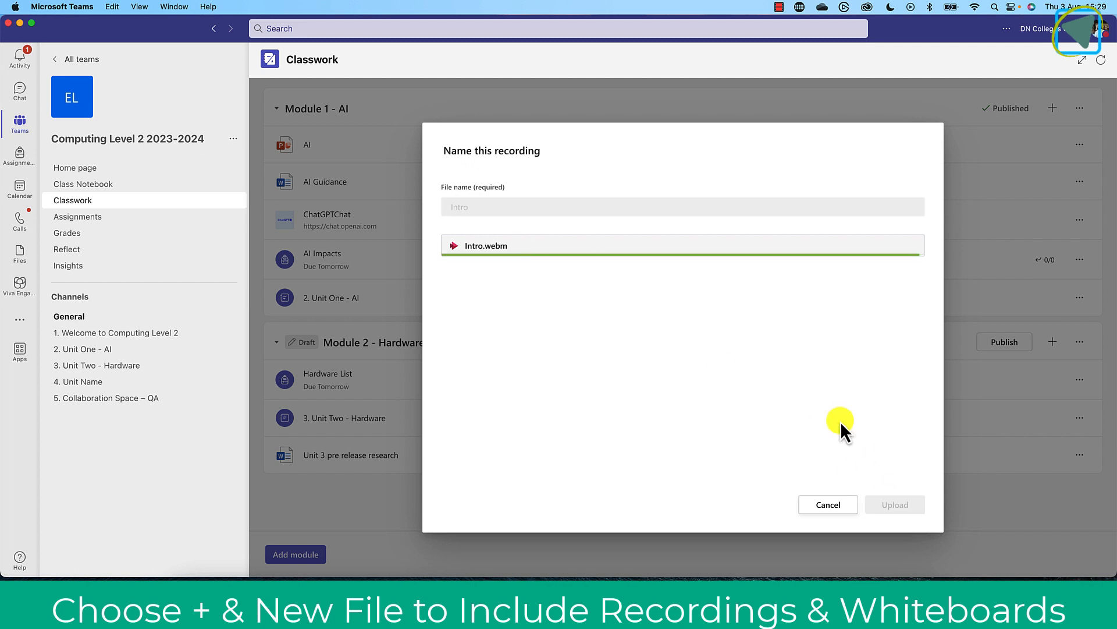